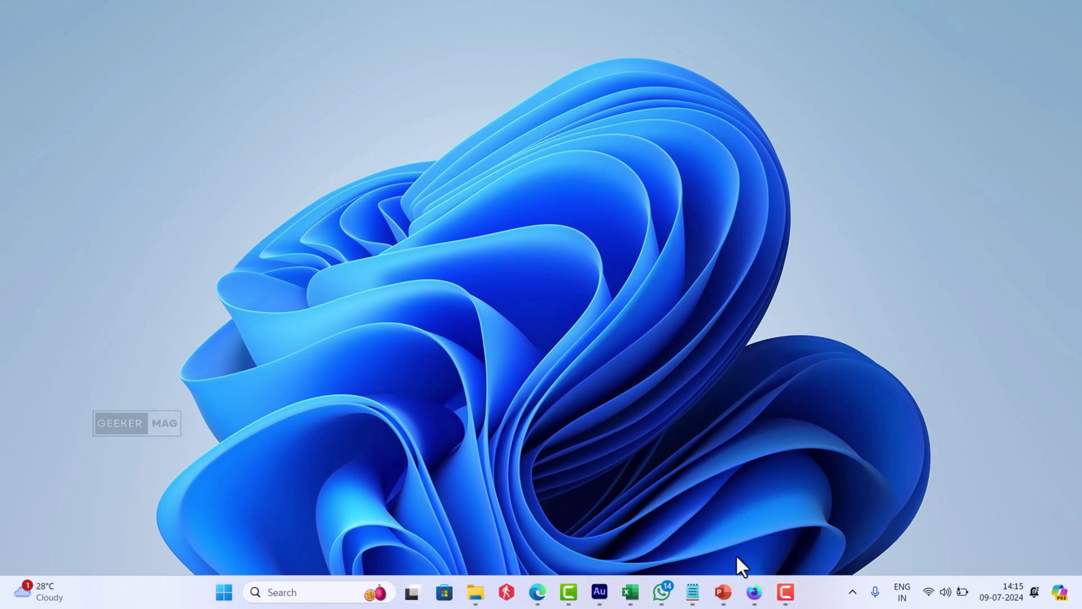
- Have sidebar ChatGPT draft a barbecue invitation from the 'Write a text' suggestion, then minimize Nightly
left_click(755, 592)
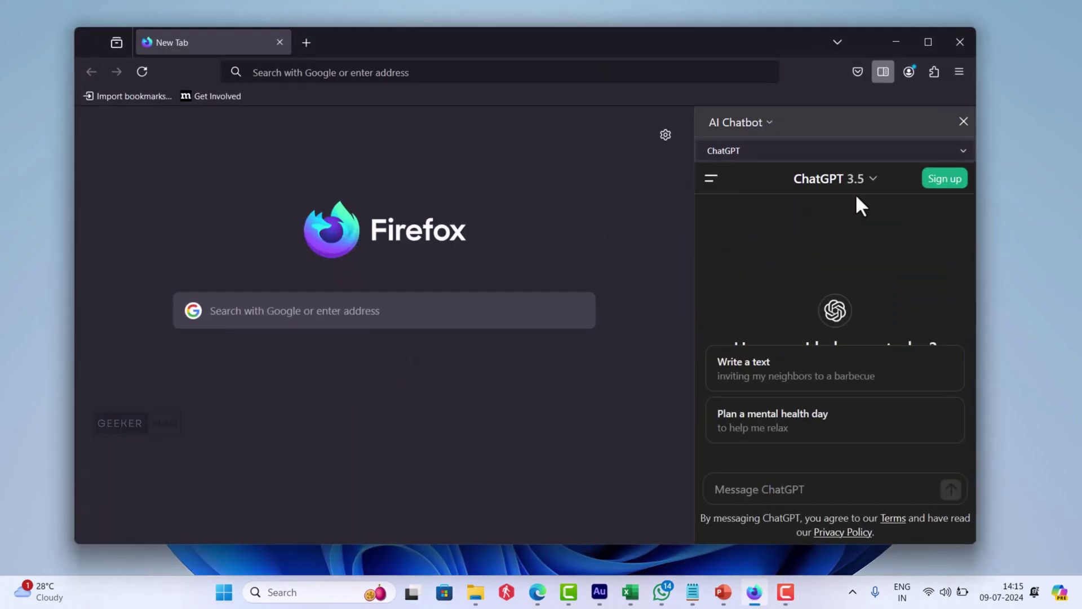
left_click(926, 151)
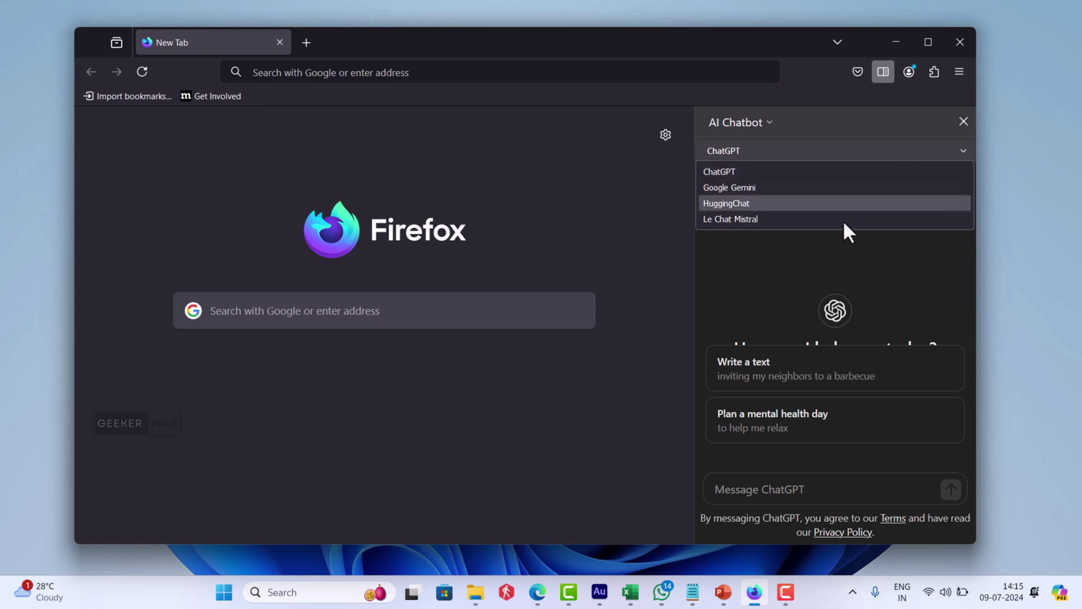
left_click(803, 373)
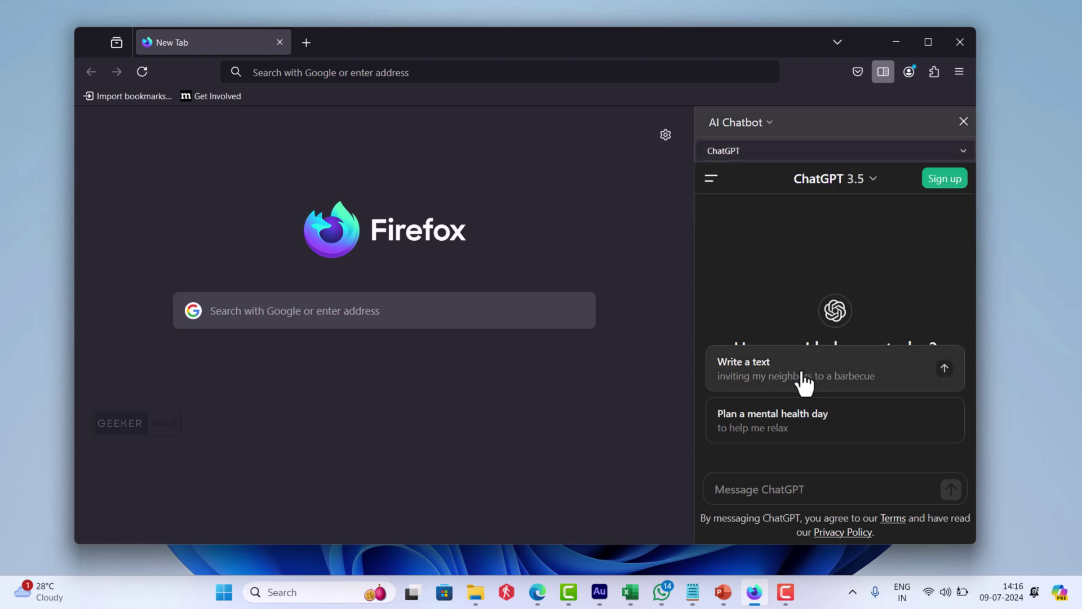
left_click(802, 374)
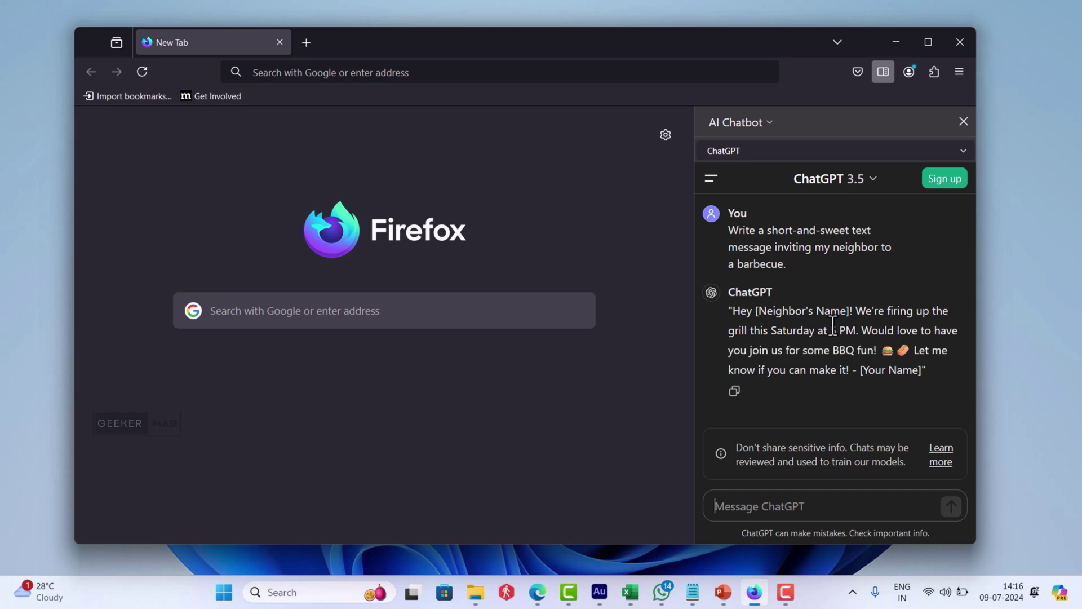
left_click(892, 42)
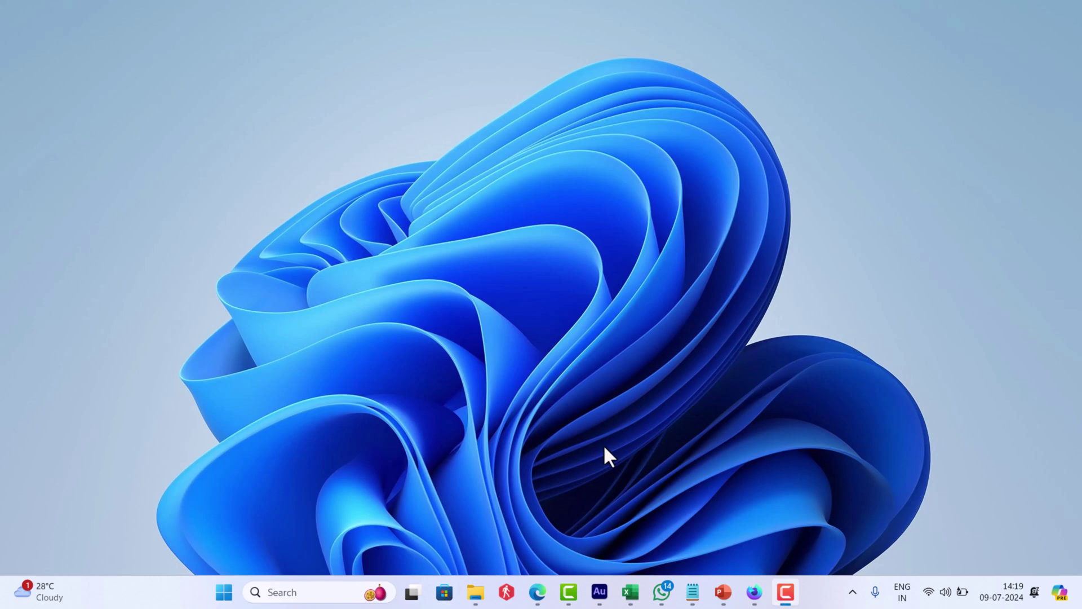
- Download Firefox Nightly from Edge's mozilla.org Nightly page and confirm Nightly version 130.0a1 is up to date
left_click(537, 592)
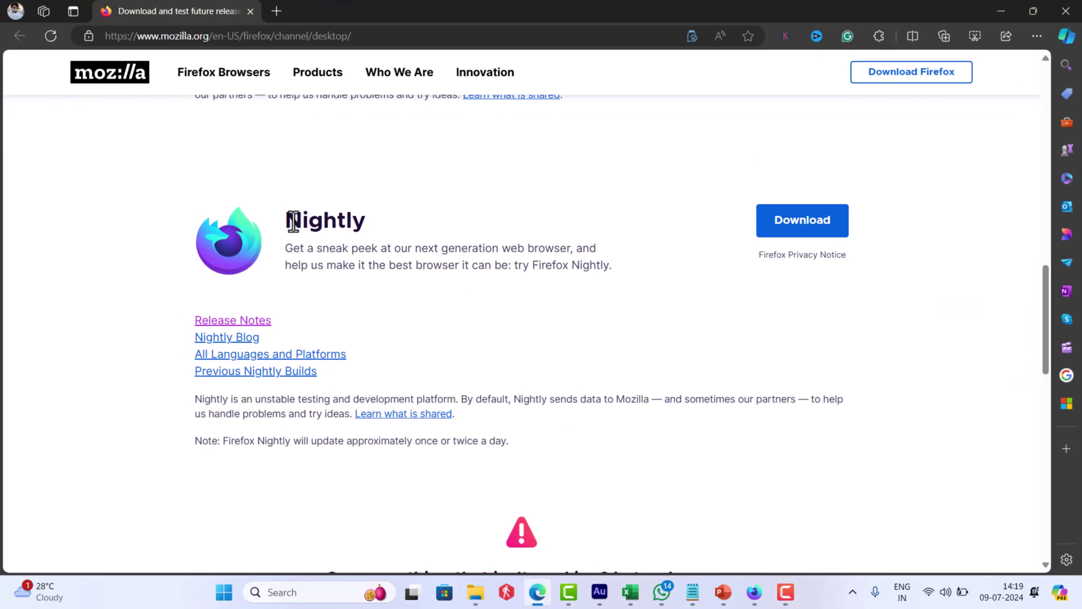
left_click_drag(289, 221, 645, 290)
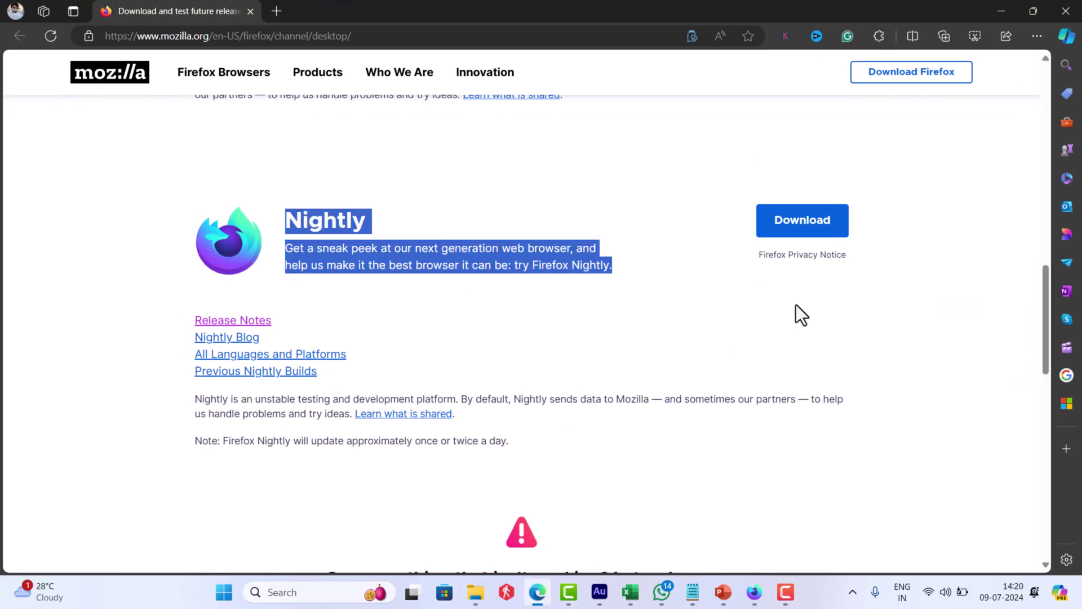
left_click(802, 242)
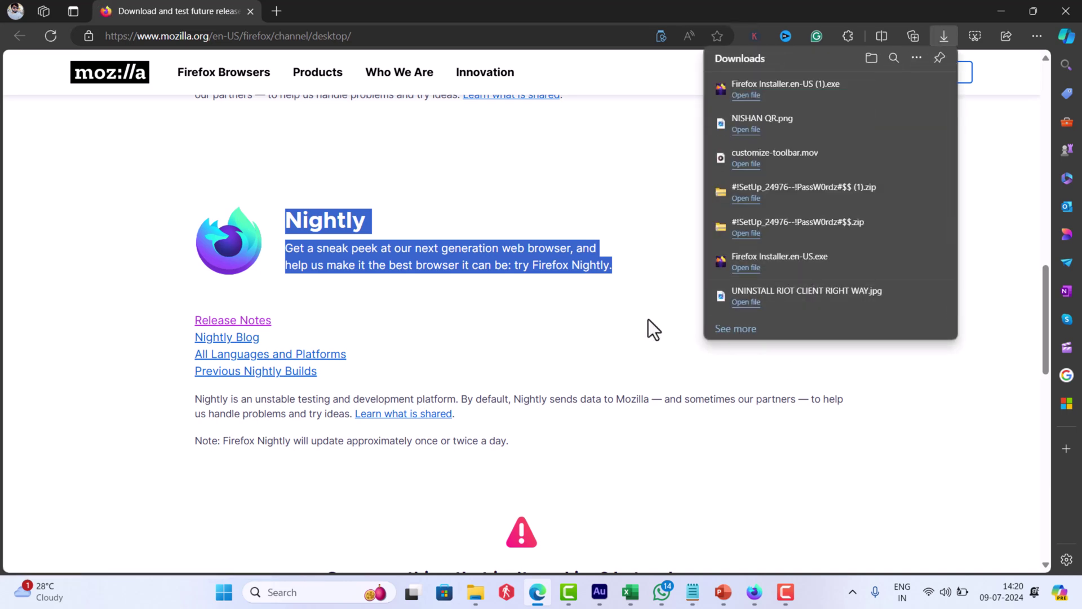
left_click(648, 320)
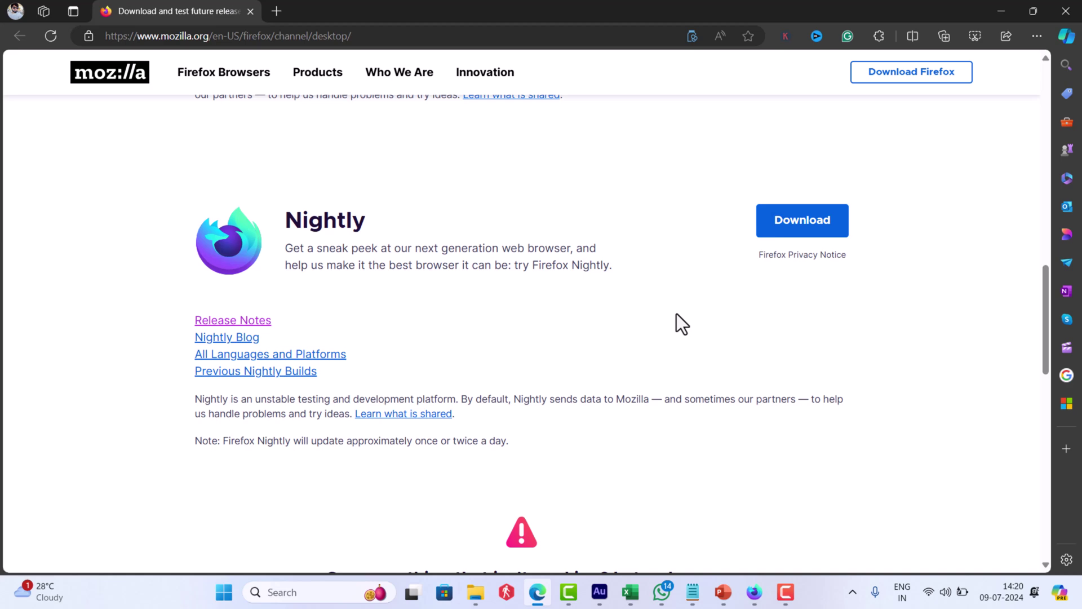
left_click(755, 592)
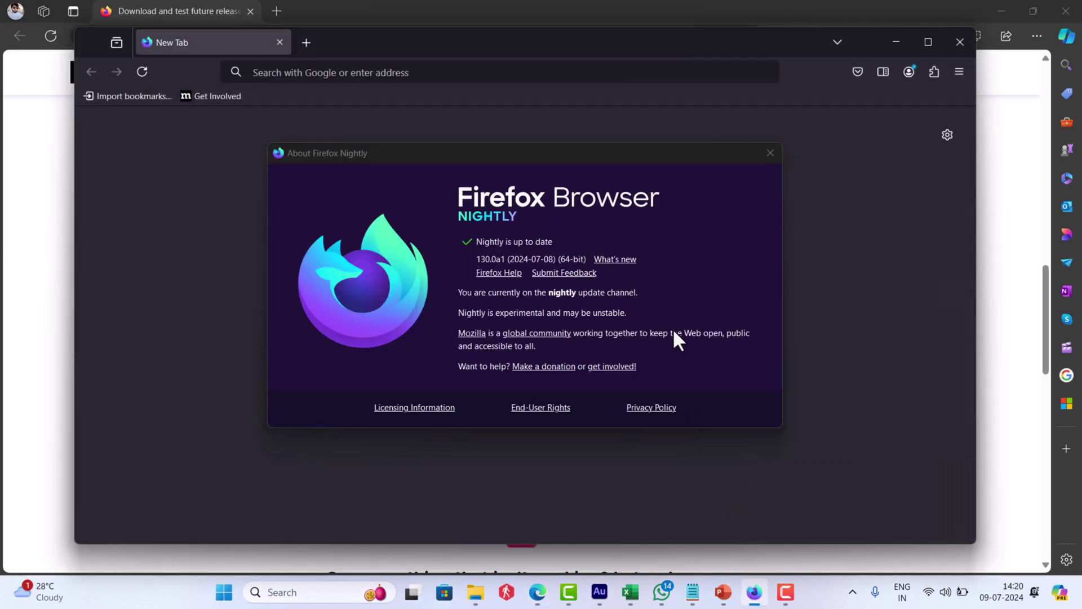
left_click(899, 46)
- Enable AI Chatbot Integration under Settings > Nightly Experiments and show the 'Choose a chatbot' provider list
left_click(999, 9)
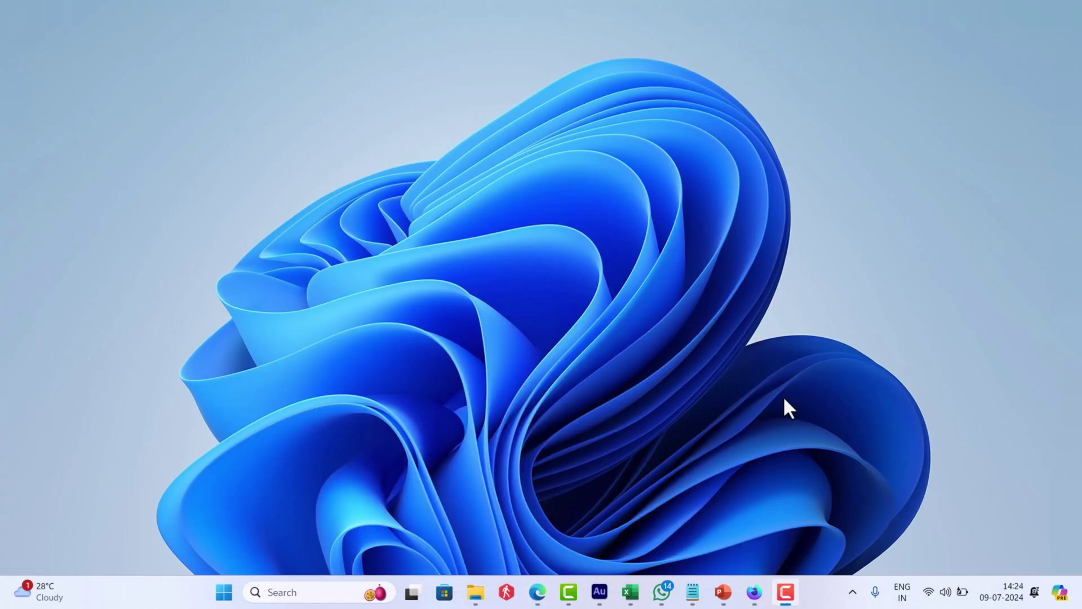
left_click(755, 592)
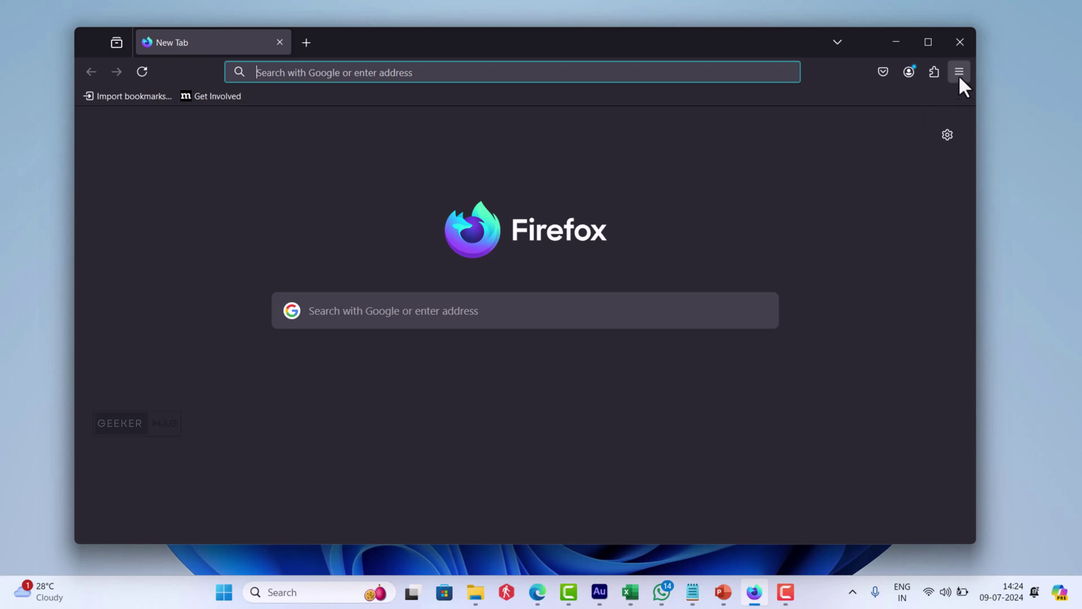
left_click(959, 74)
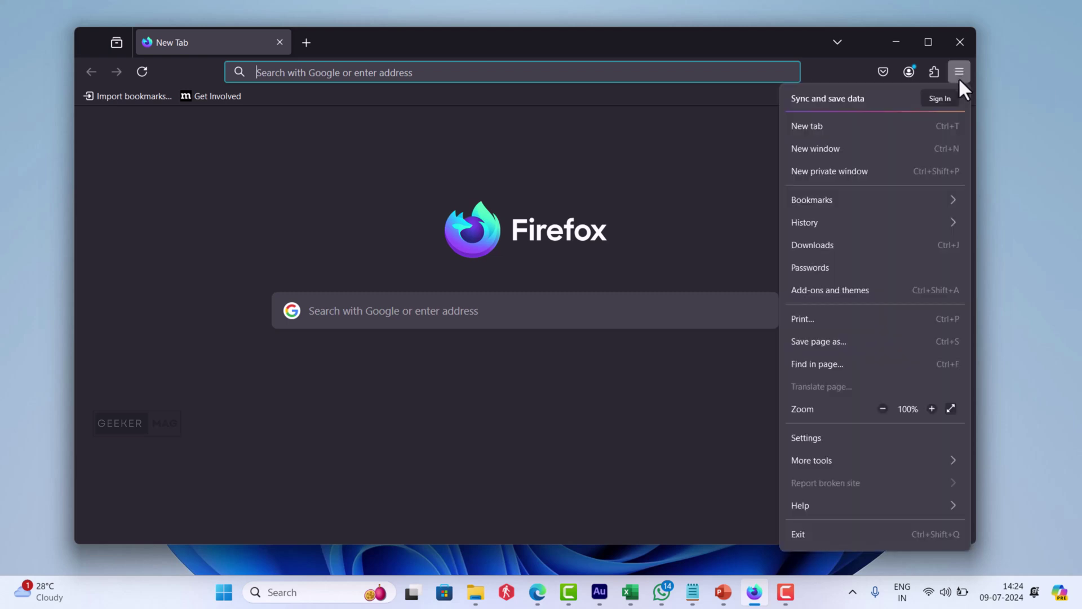
left_click(871, 438)
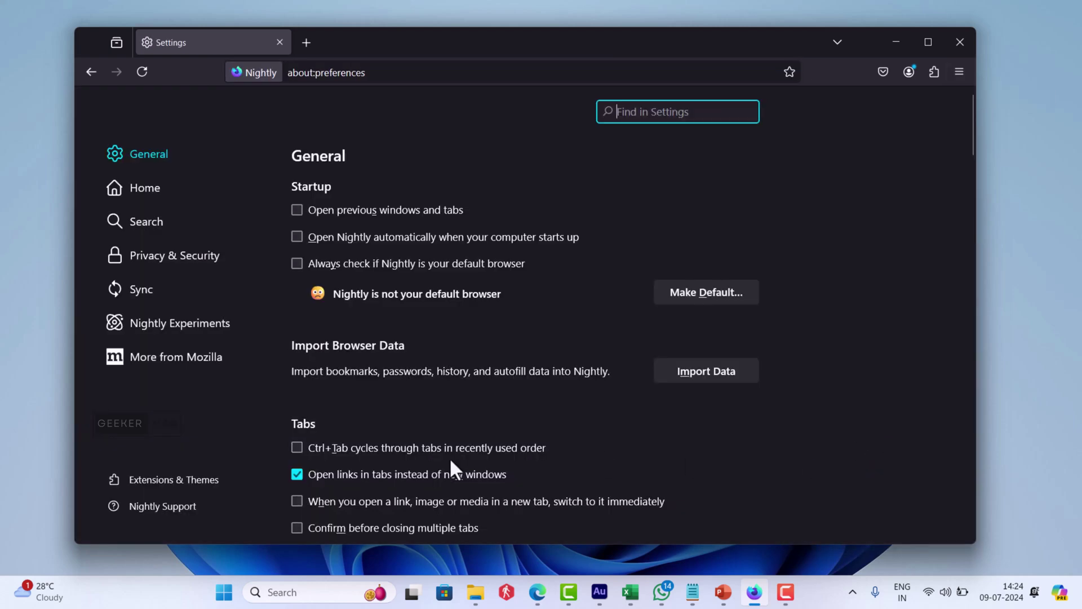
left_click(217, 323)
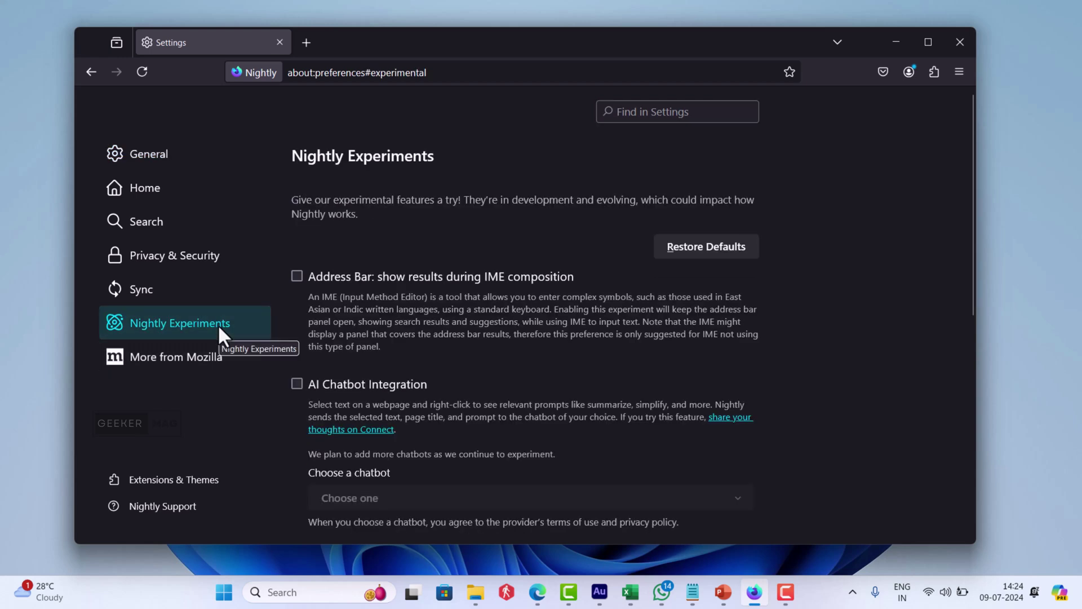
left_click_drag(973, 305, 968, 352)
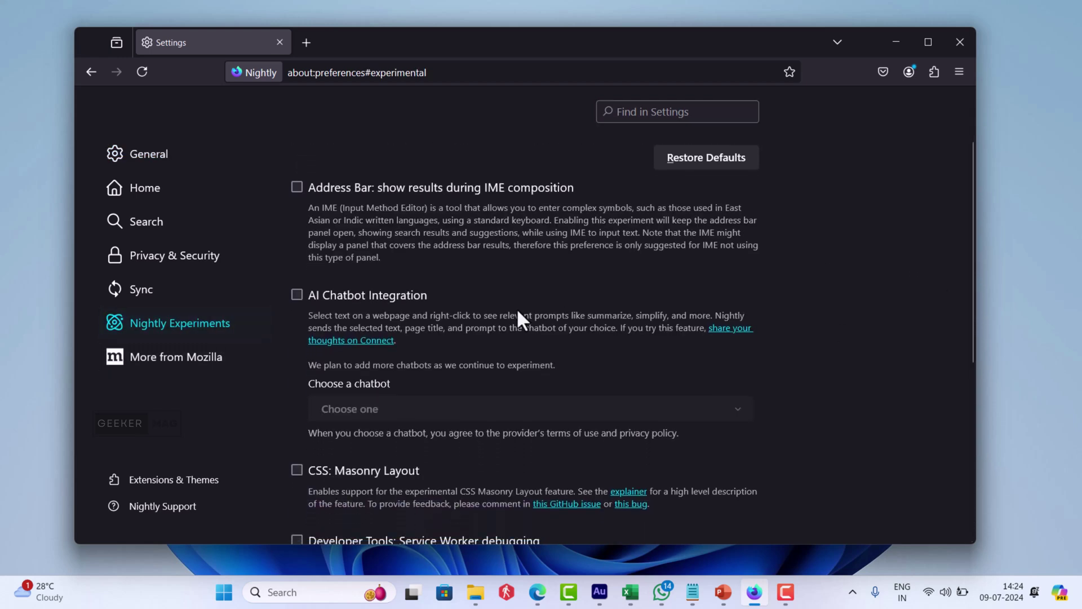
left_click(298, 297)
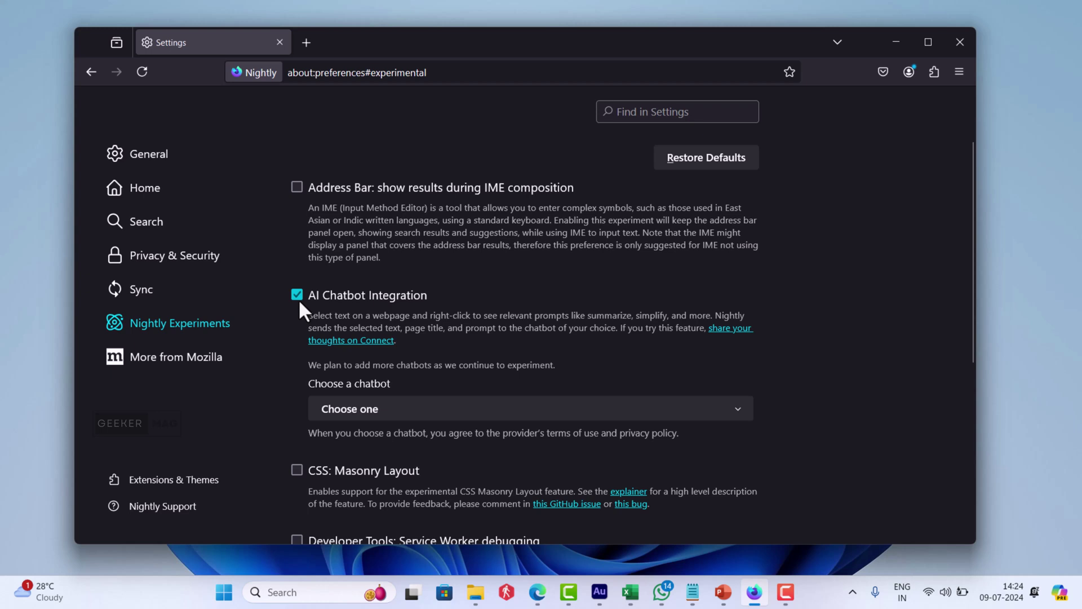
left_click(454, 410)
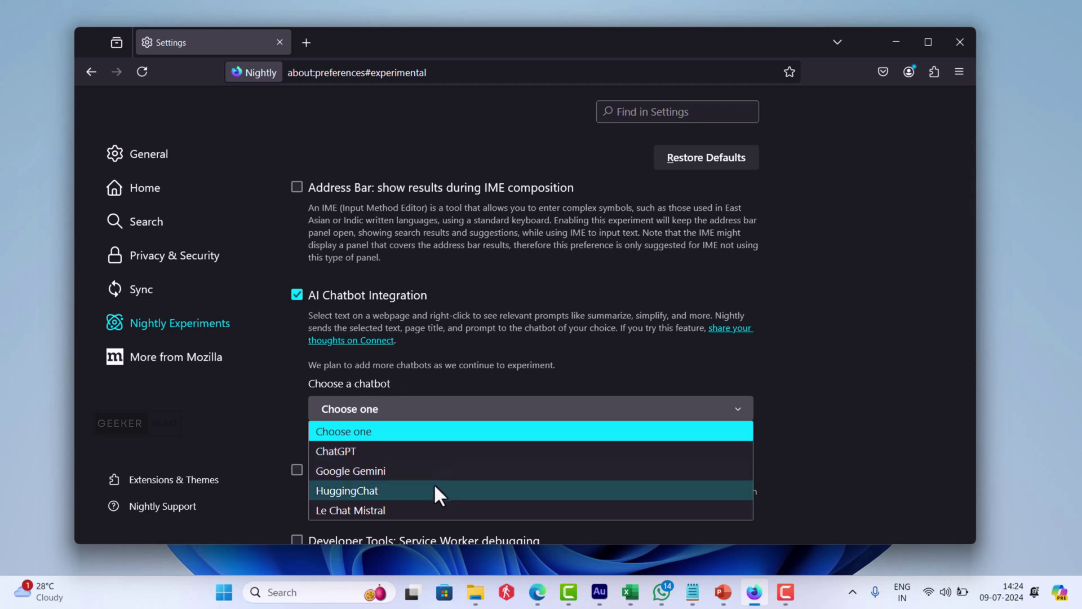
- Choose ChatGPT as the sidebar provider and log in with the account e-mail and password
left_click(436, 450)
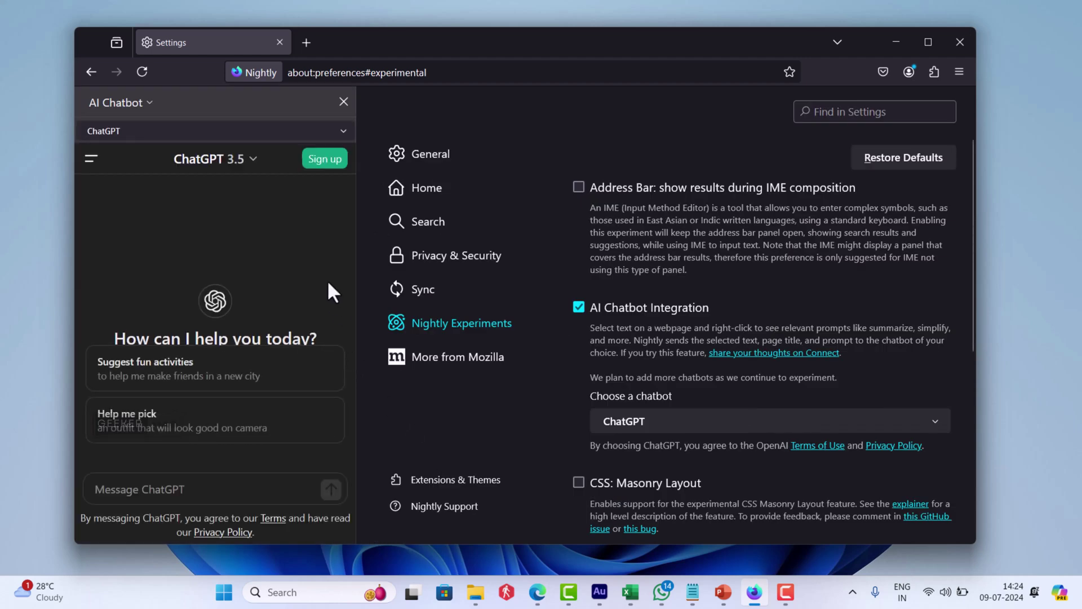
left_click(321, 166)
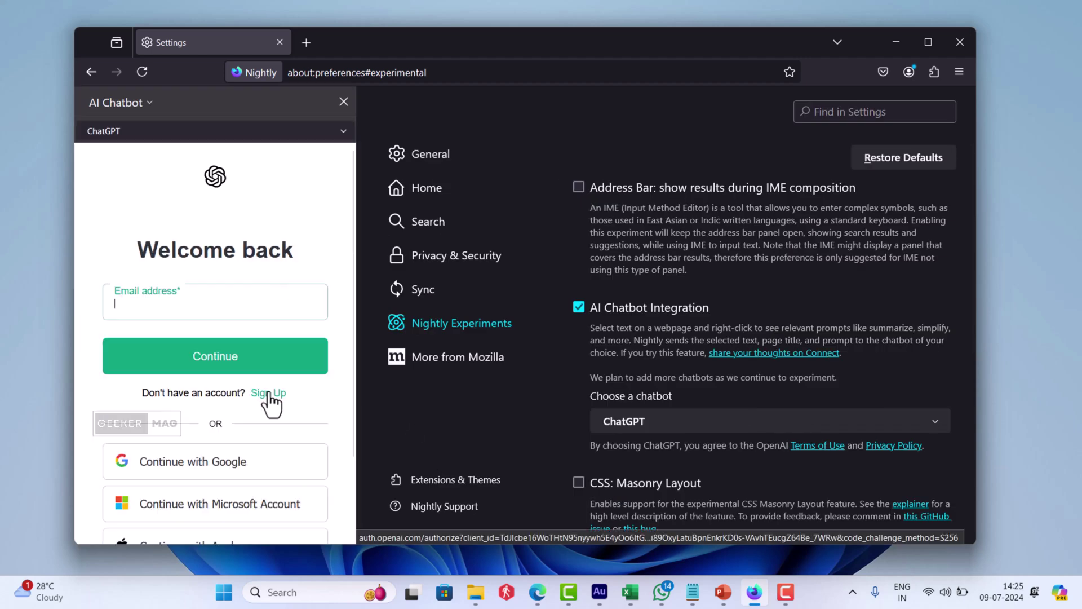
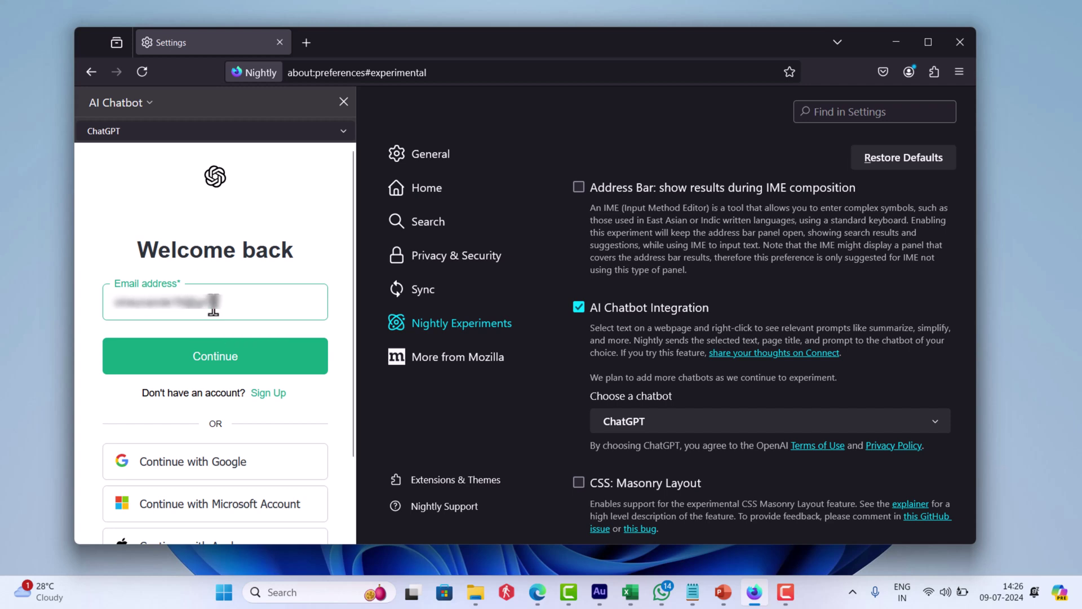
left_click(165, 367)
key("ctrl+v")
key("Return")
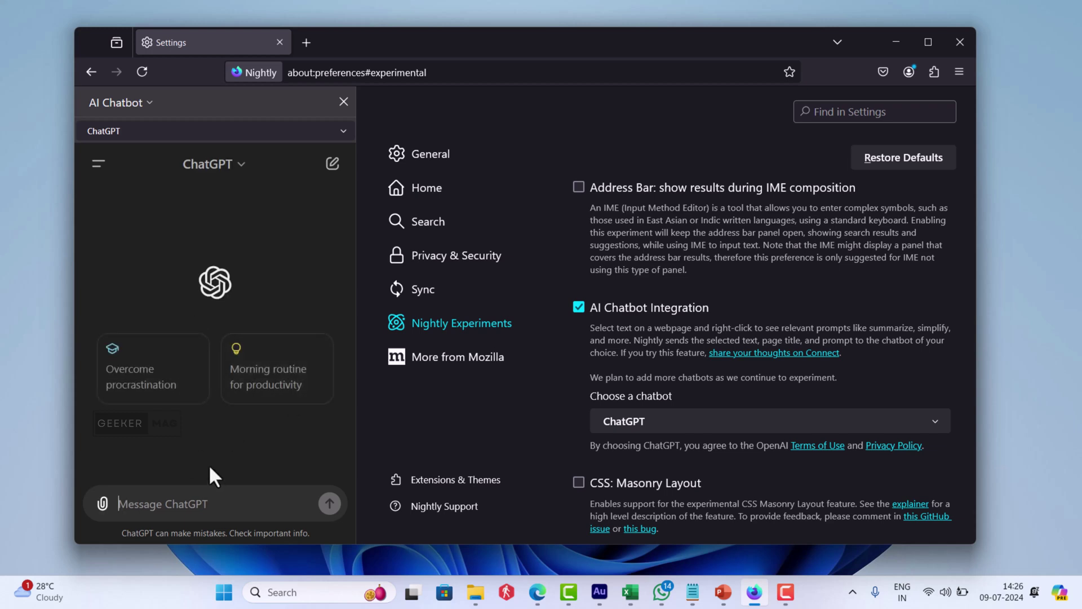
- Send 'geekermag.com' as a message to ChatGPT in the sidebar
type("geekerm")
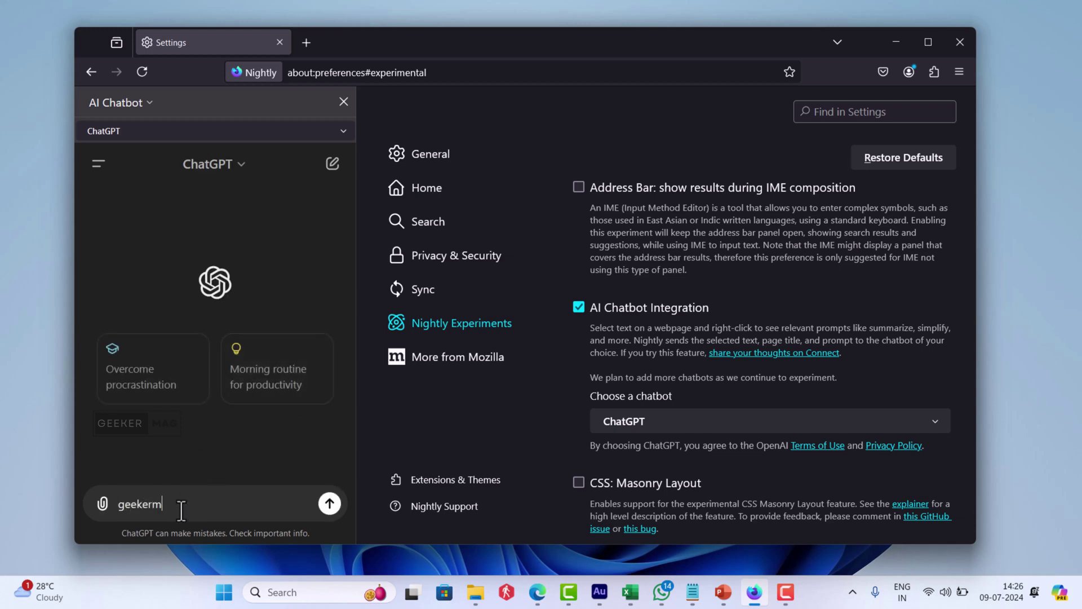
type("ag.com")
key("shift+Return")
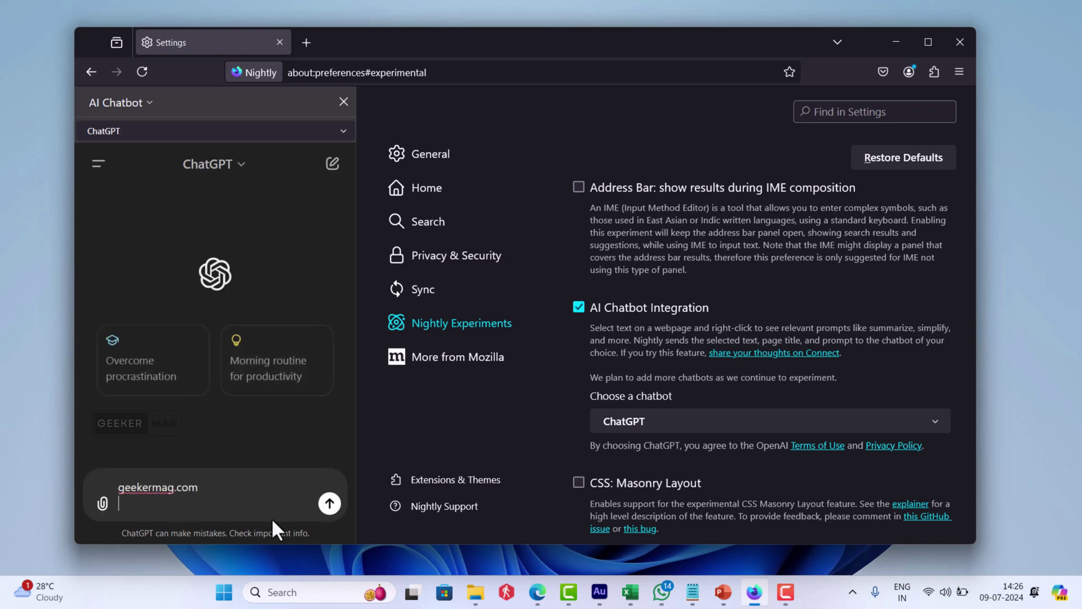
left_click(330, 504)
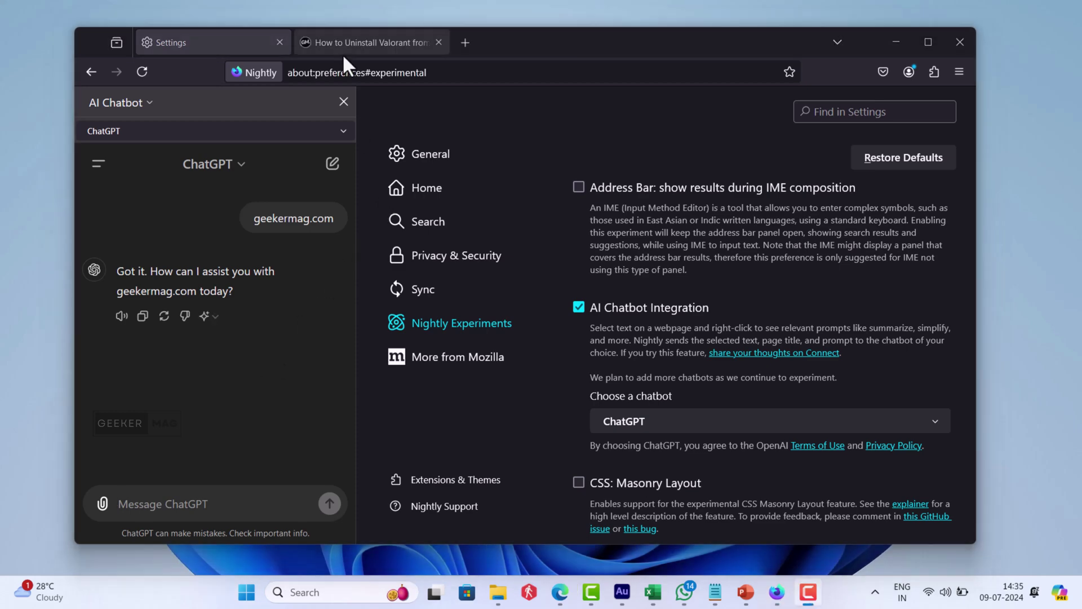
- Select both Valorant-uninstall paragraphs in the GeekerMag article and run Ask ChatGPT > Summarize
left_click(338, 43)
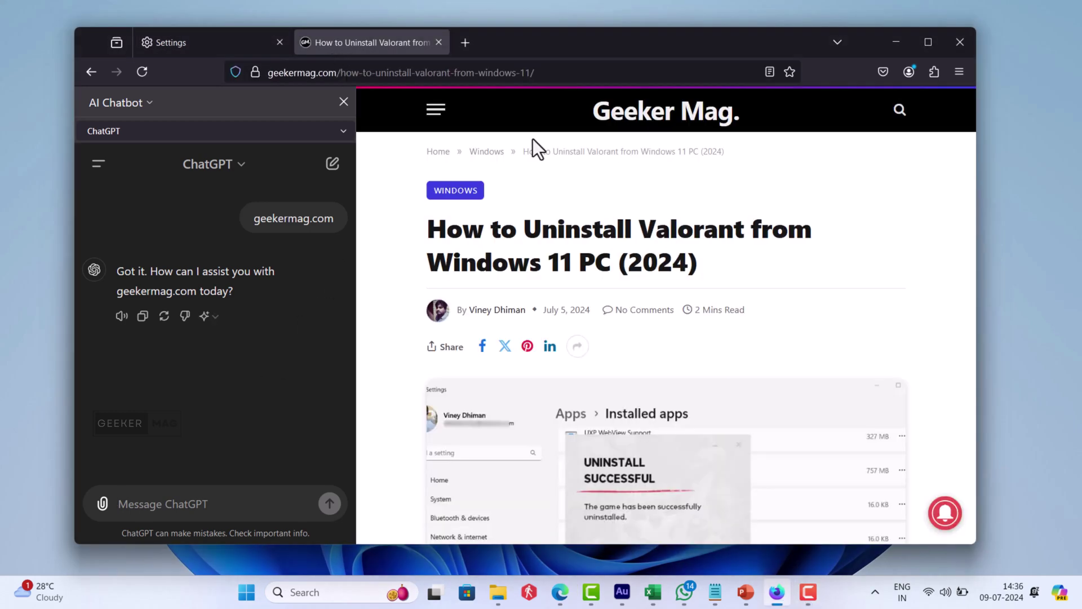
left_click(927, 43)
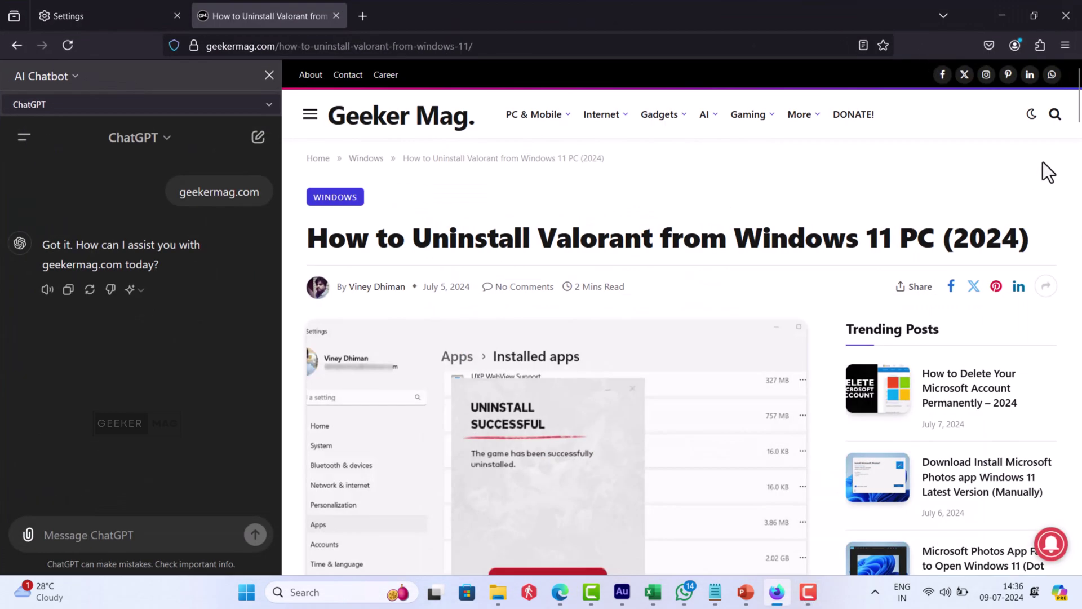
left_click_drag(1080, 109, 1080, 172)
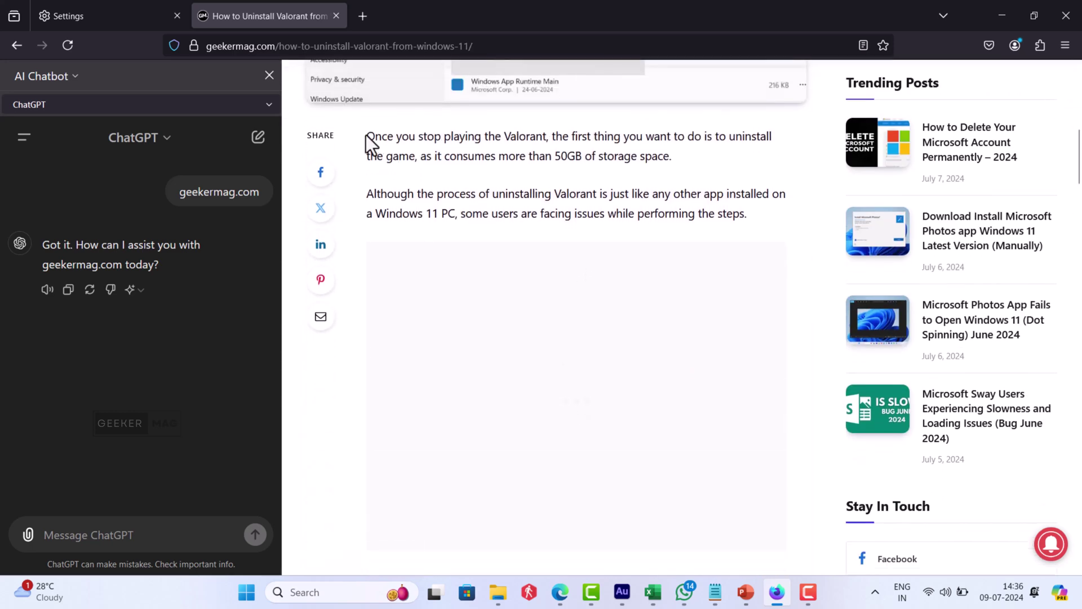
left_click_drag(367, 135, 765, 213)
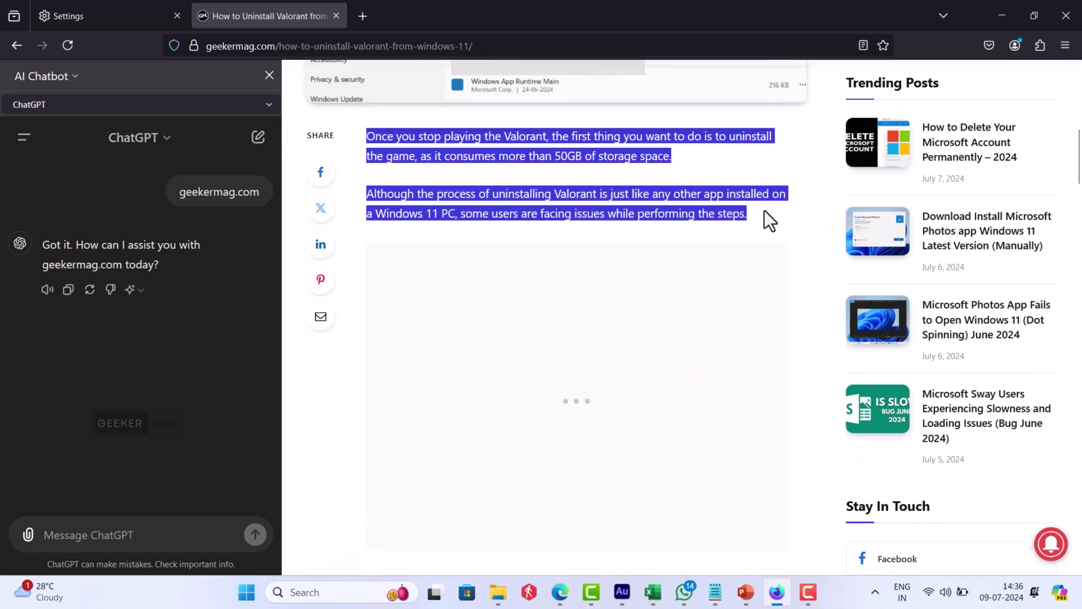
right_click(565, 144)
mouse_move(659, 294)
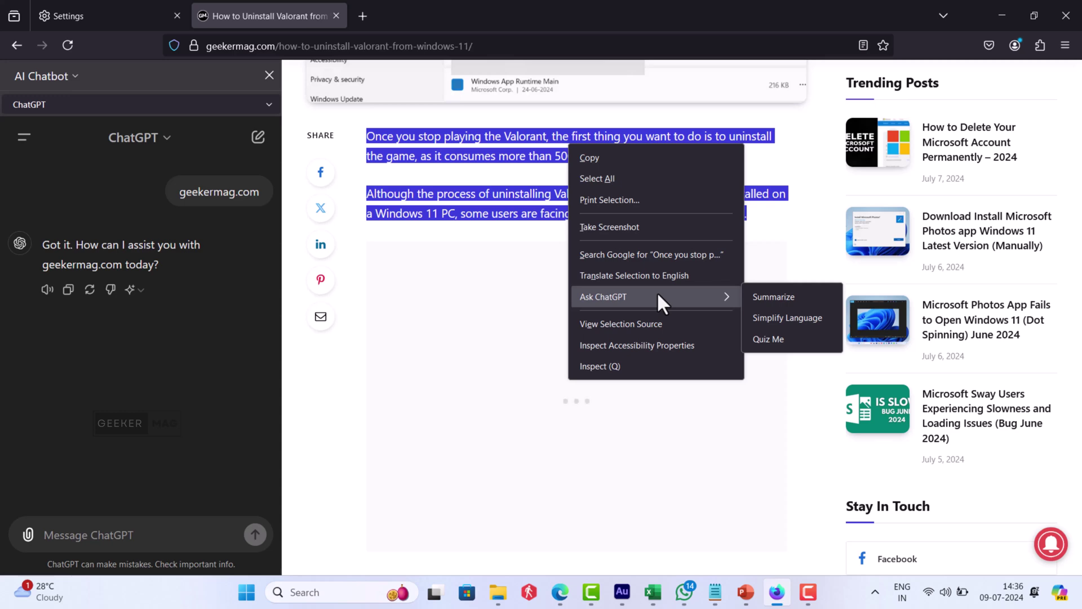
left_click(773, 298)
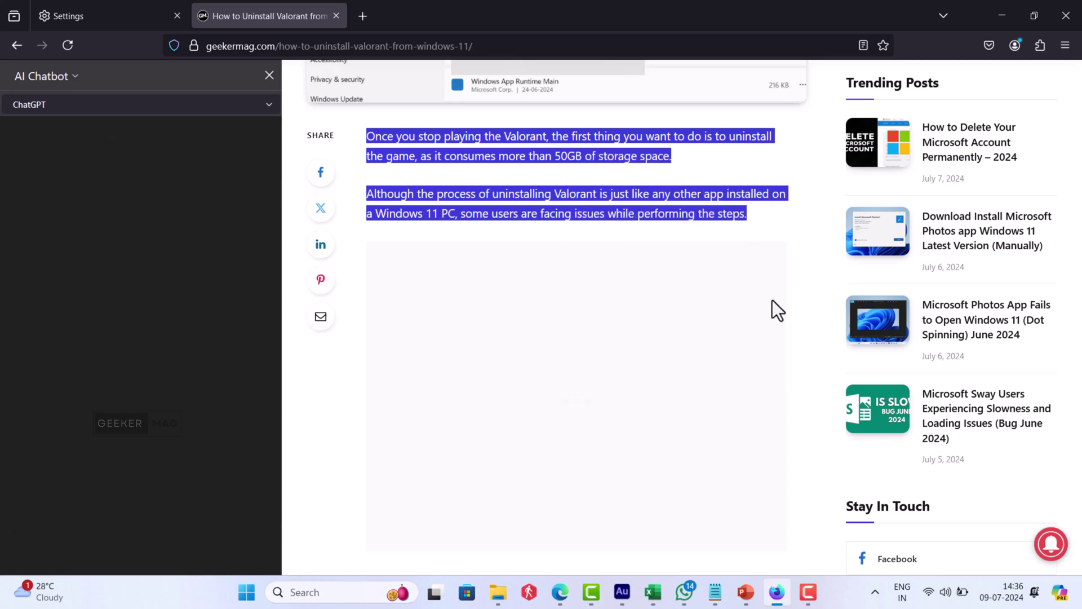
scroll(272, 448, "down", 4)
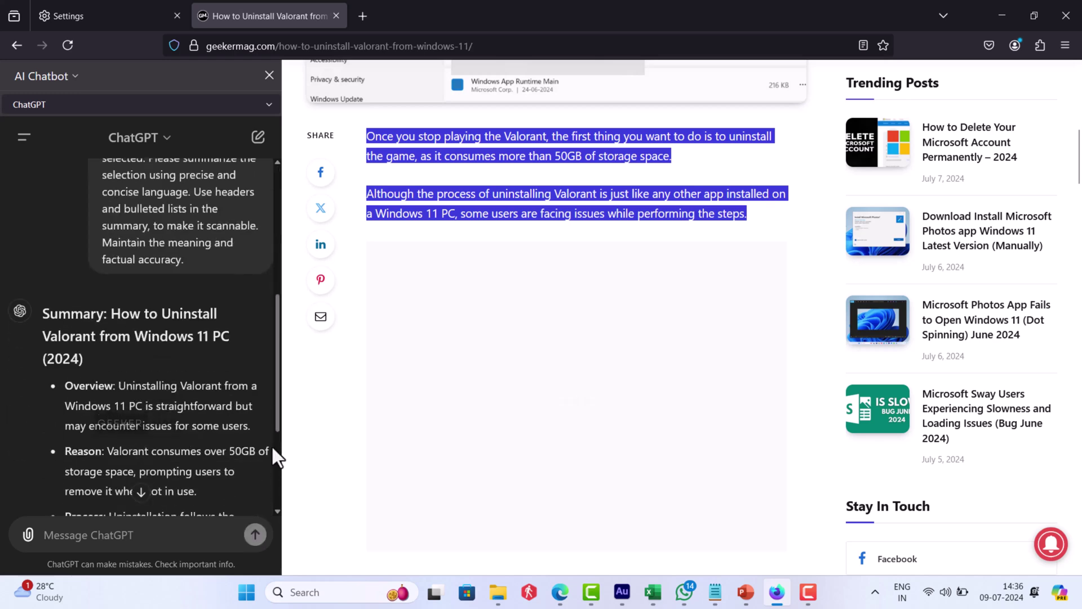
scroll(272, 447, "down", 3)
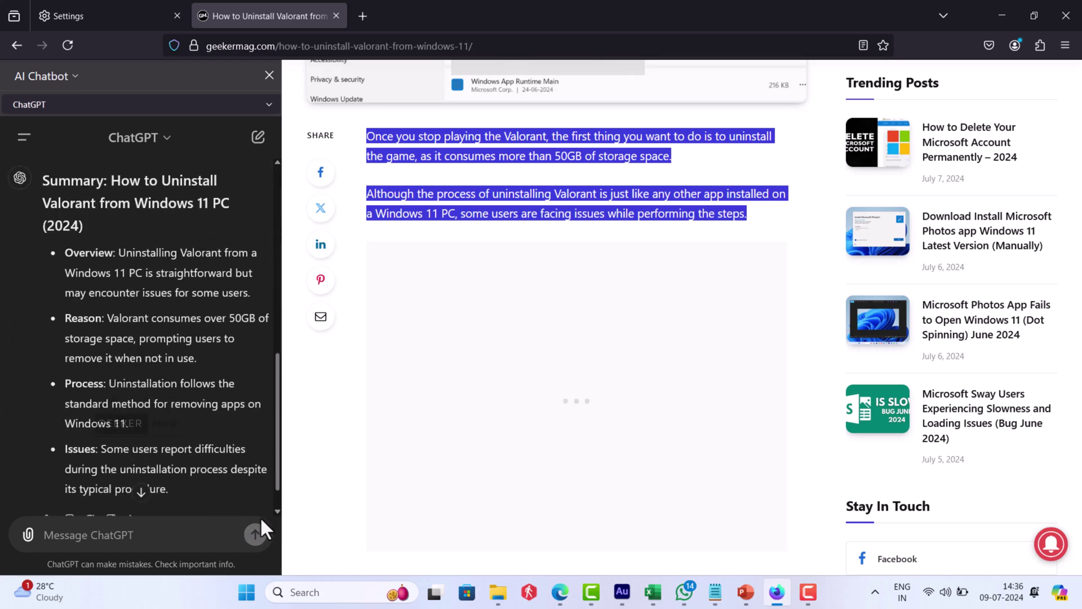
- Run Ask ChatGPT > Simplify Language on the selected Valorant paragraphs and read the rewrite
right_click(544, 142)
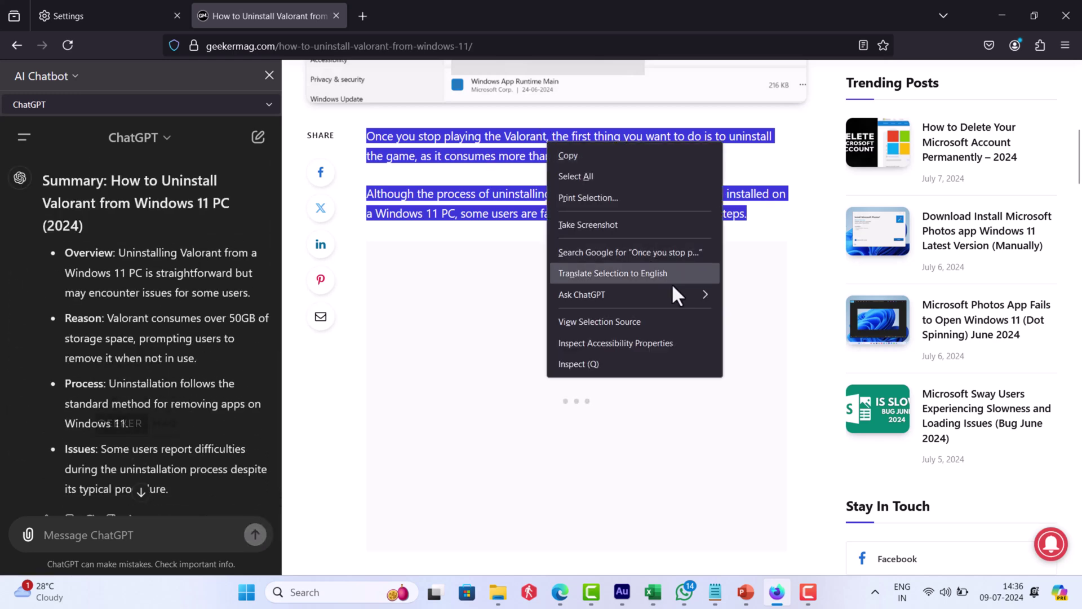
left_click(777, 315)
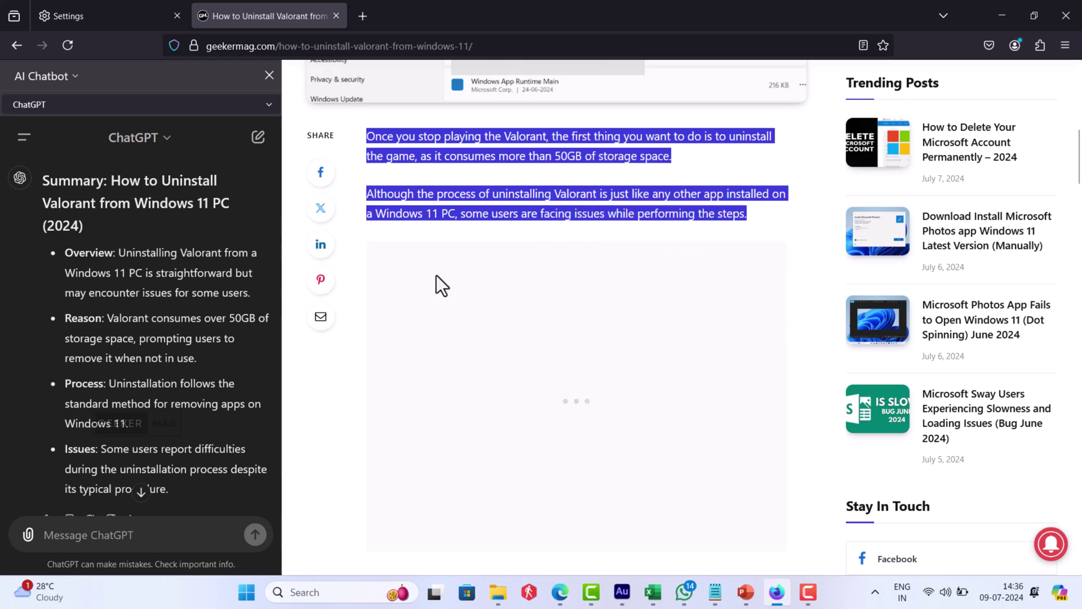
scroll(270, 432, "down", 8)
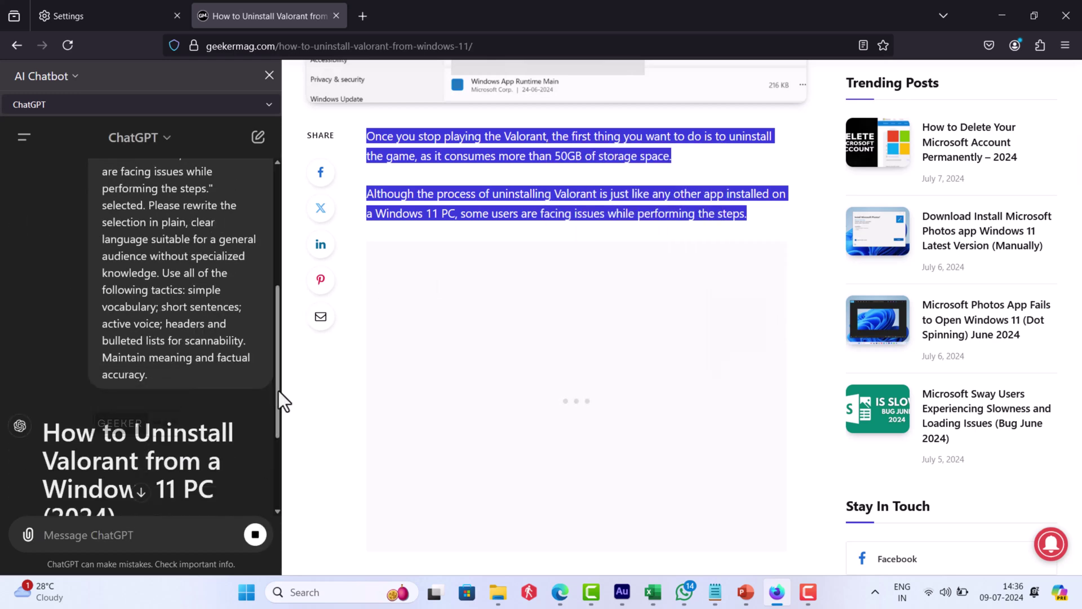
scroll(276, 482, "down", 4)
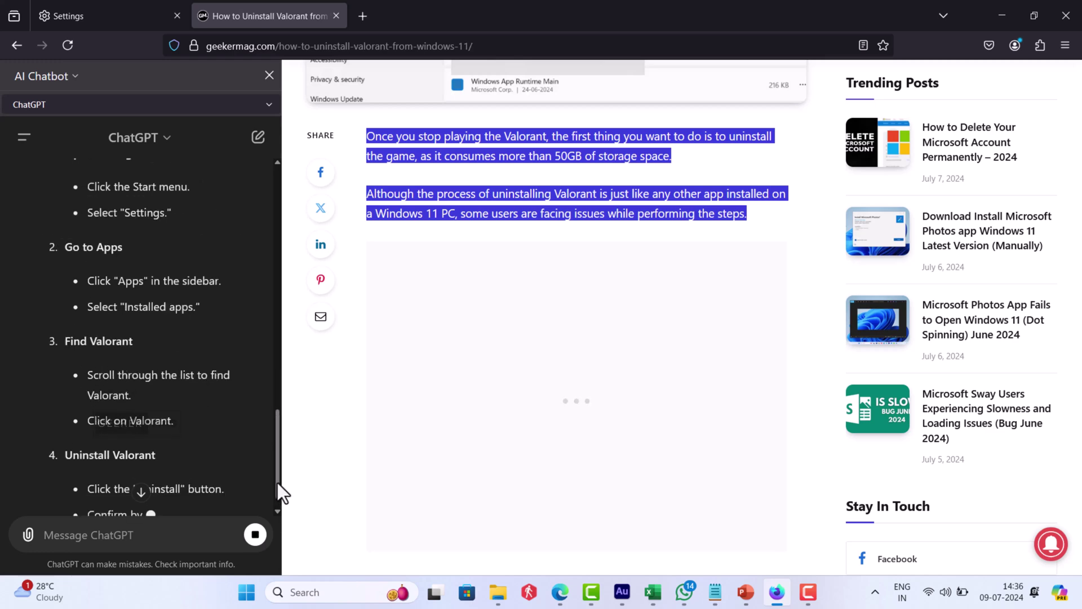
- Run Ask ChatGPT > Quiz Me on the selection, review the questions, then deselect the text
right_click(580, 155)
mouse_move(712, 304)
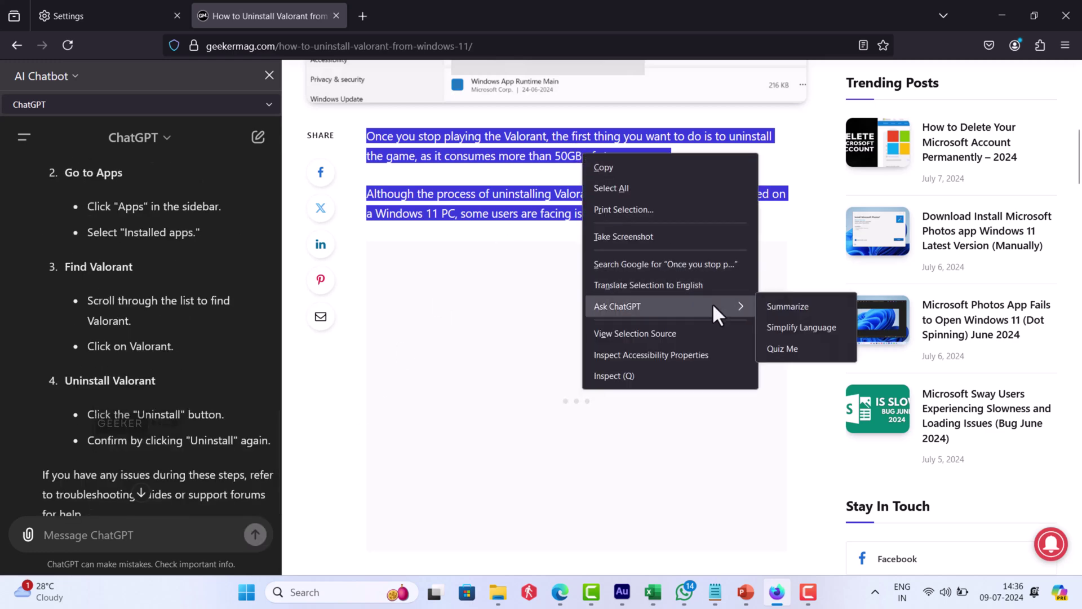
left_click(770, 350)
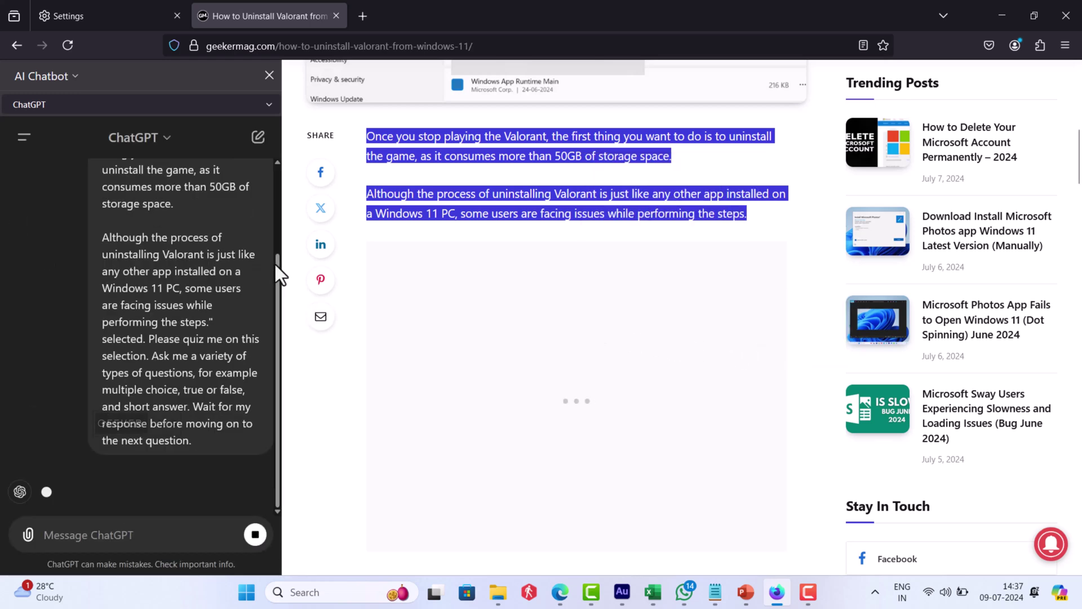
scroll(278, 435, "down", 6)
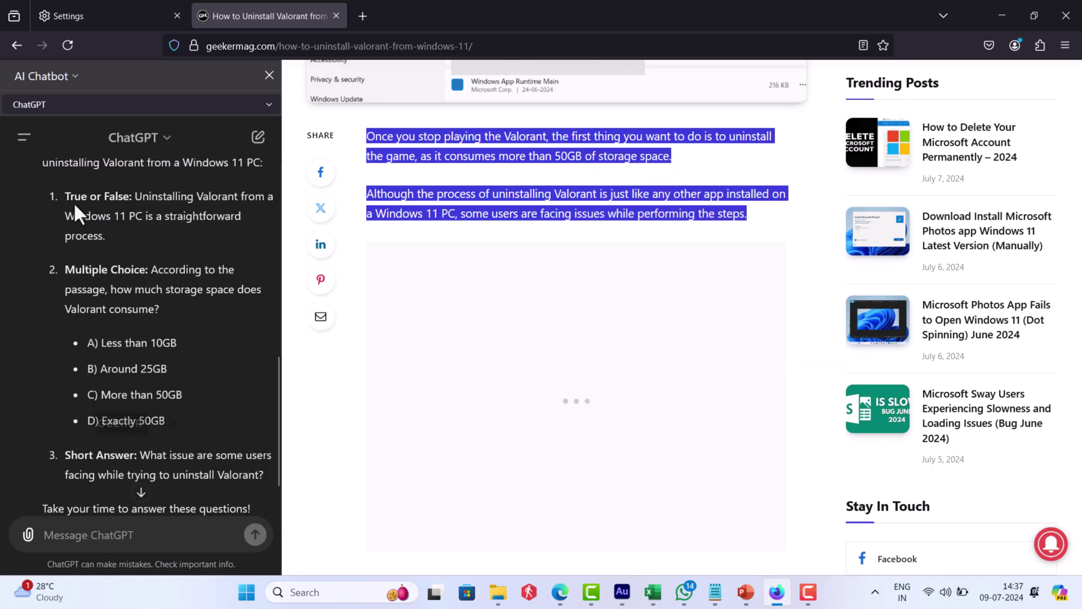
scroll(273, 469, "down", 1)
left_click_drag(65, 402, 217, 422)
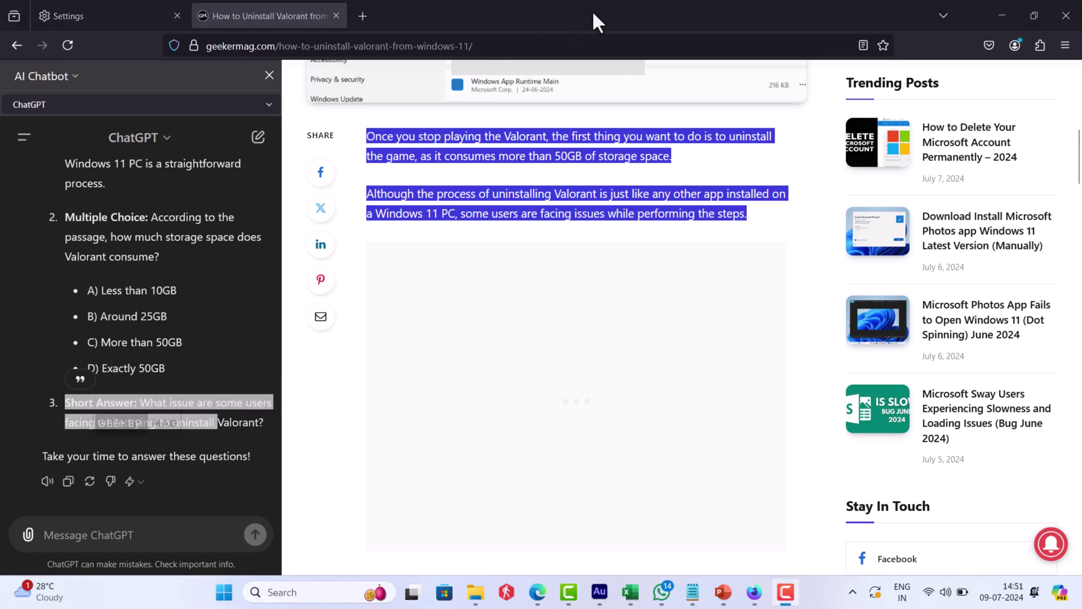
left_click(506, 147)
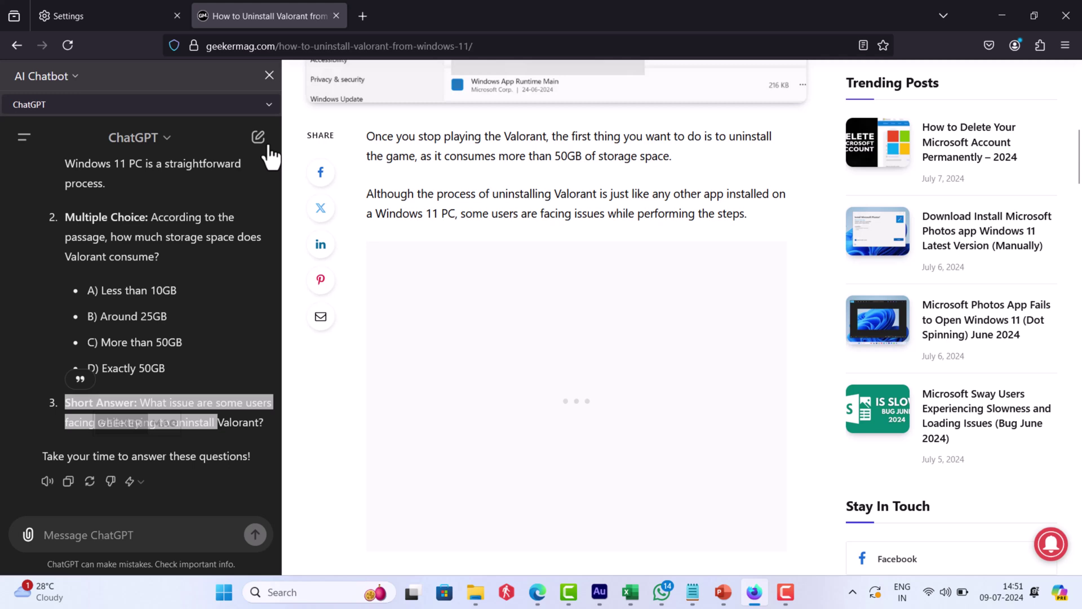
- Switch the sidebar chatbot through Google Gemini, HuggingChat and Le Chat Mistral, then back to ChatGPT
left_click(251, 107)
left_click(242, 119)
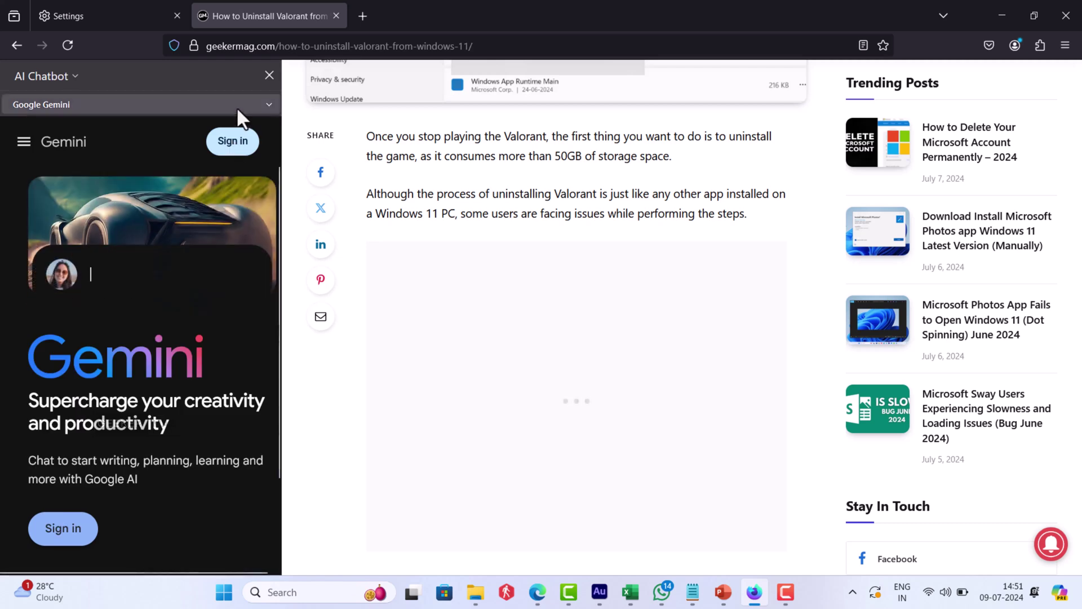
left_click(235, 107)
left_click(210, 158)
left_click(203, 105)
left_click(190, 173)
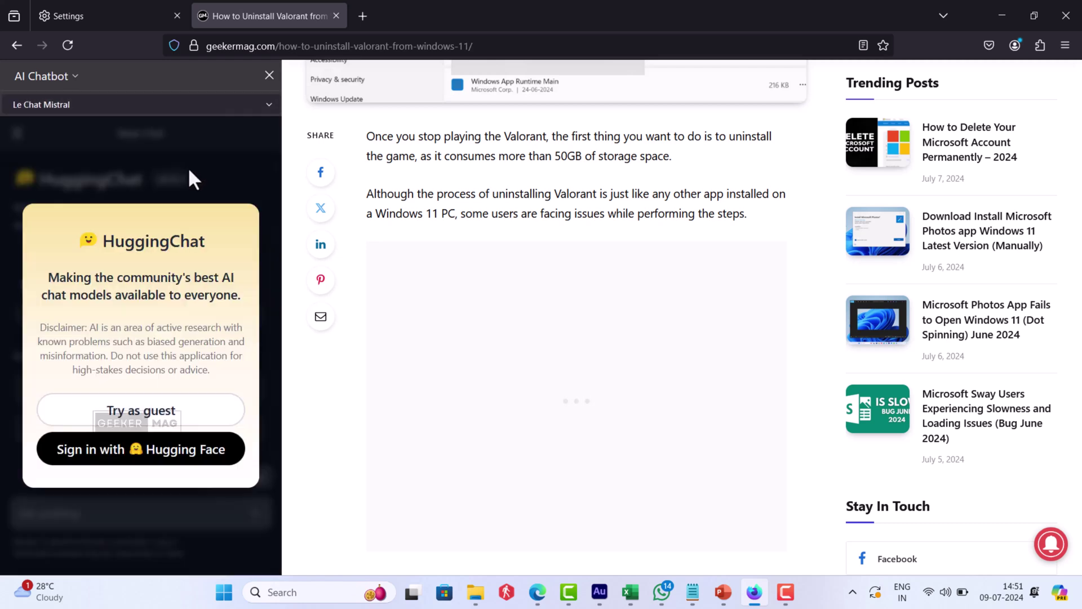
left_click(196, 107)
left_click(196, 123)
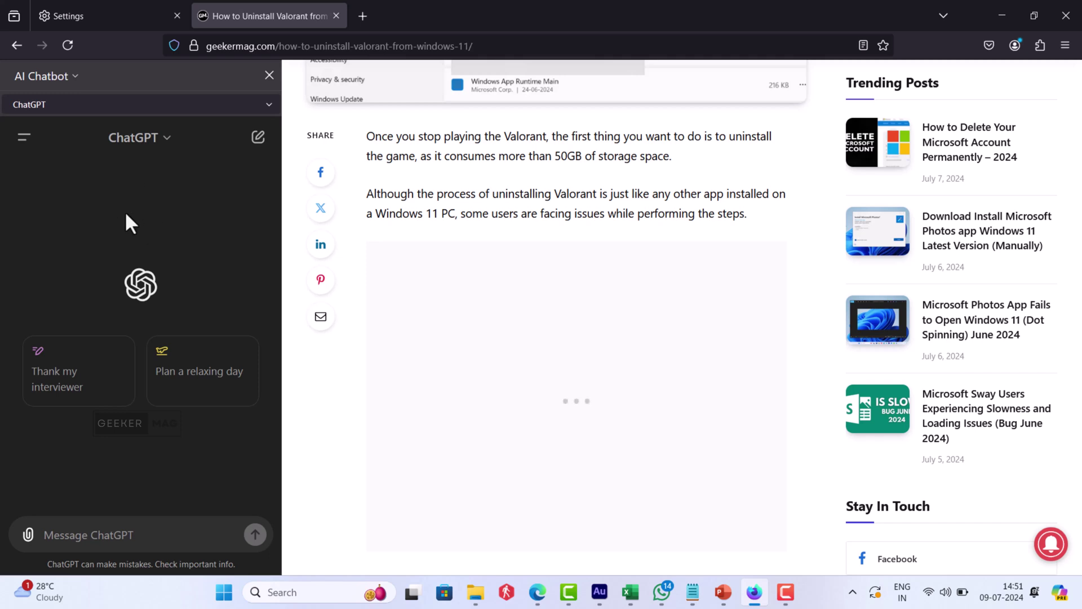
- Move the AI Chatbot sidebar to the right, back to the left, then close it
left_click(69, 82)
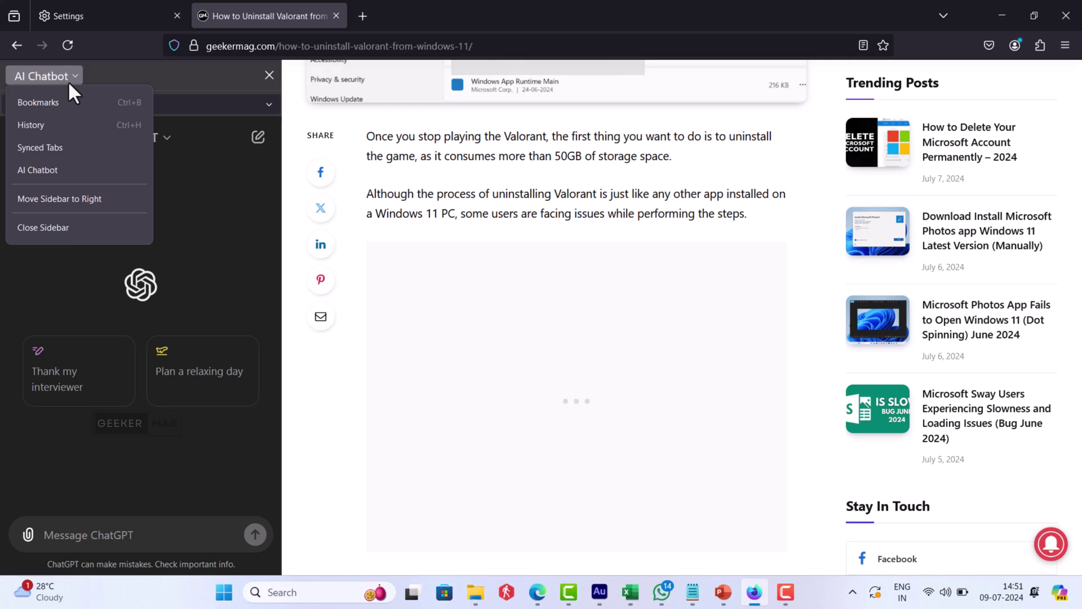
left_click(88, 205)
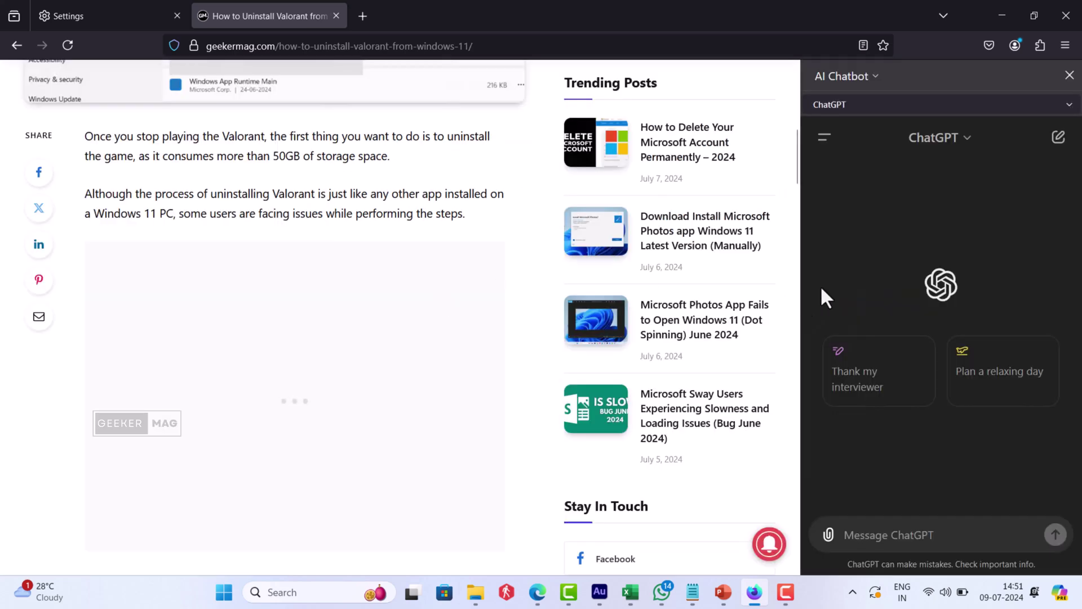
left_click(874, 75)
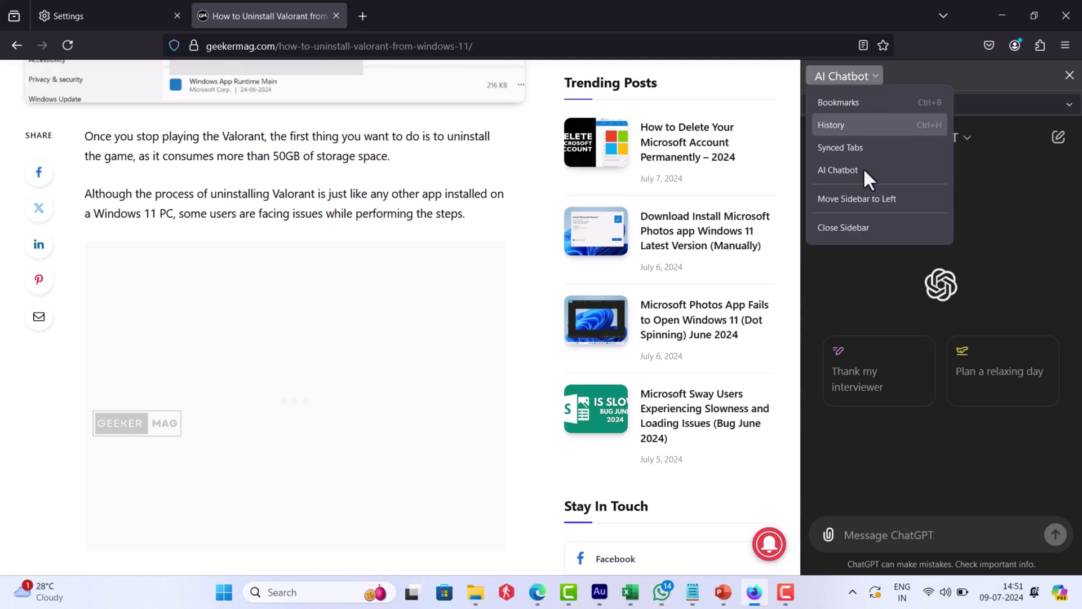
left_click(864, 196)
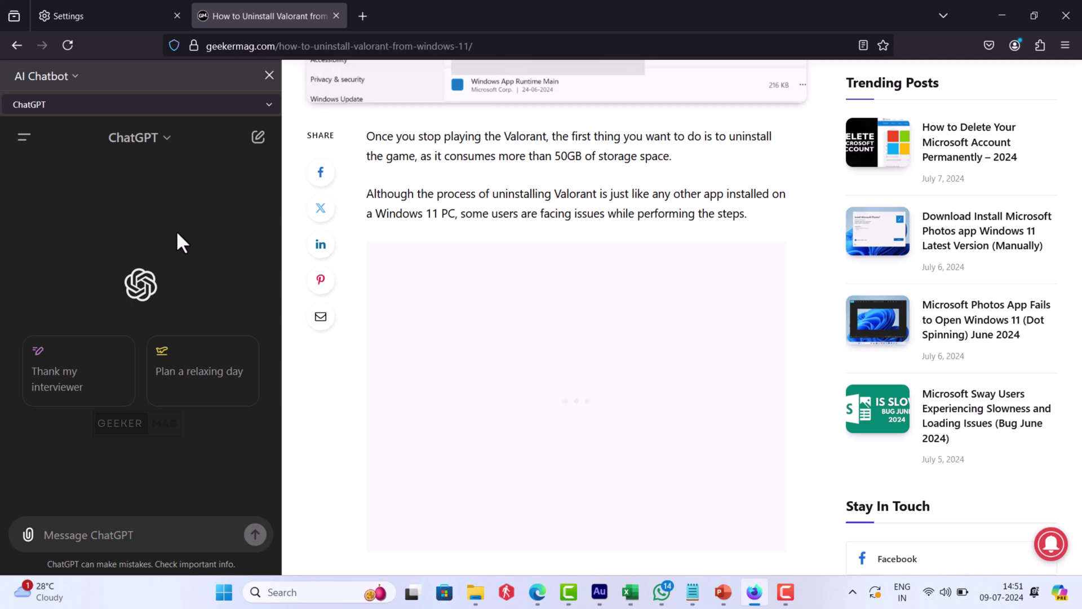
left_click(269, 76)
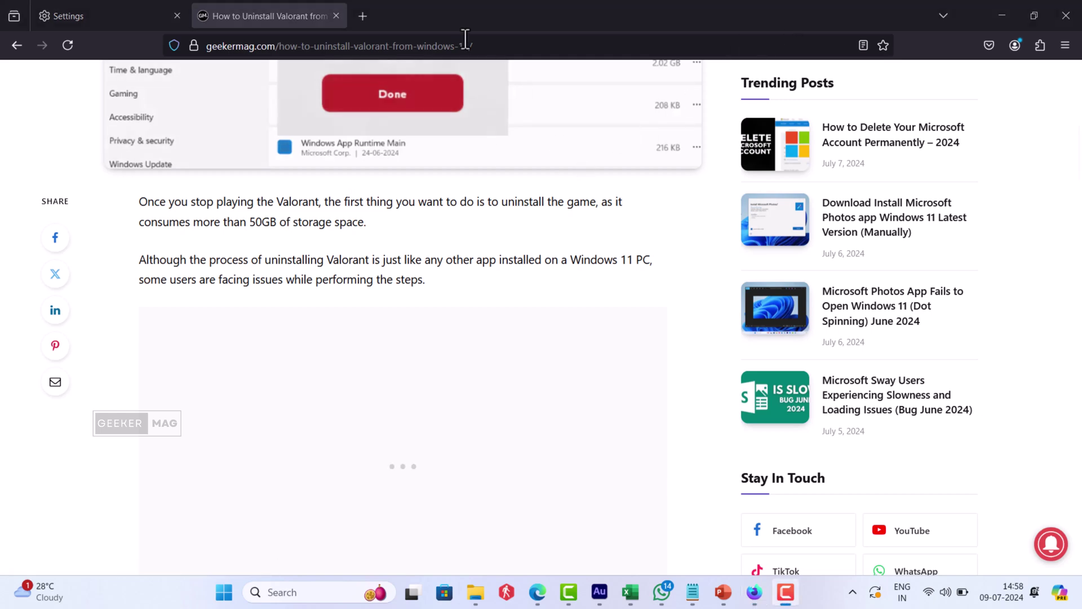
- On a new tab, add the Sidebars item to the toolbar and reopen the ChatGPT sidebar with it
left_click(371, 14)
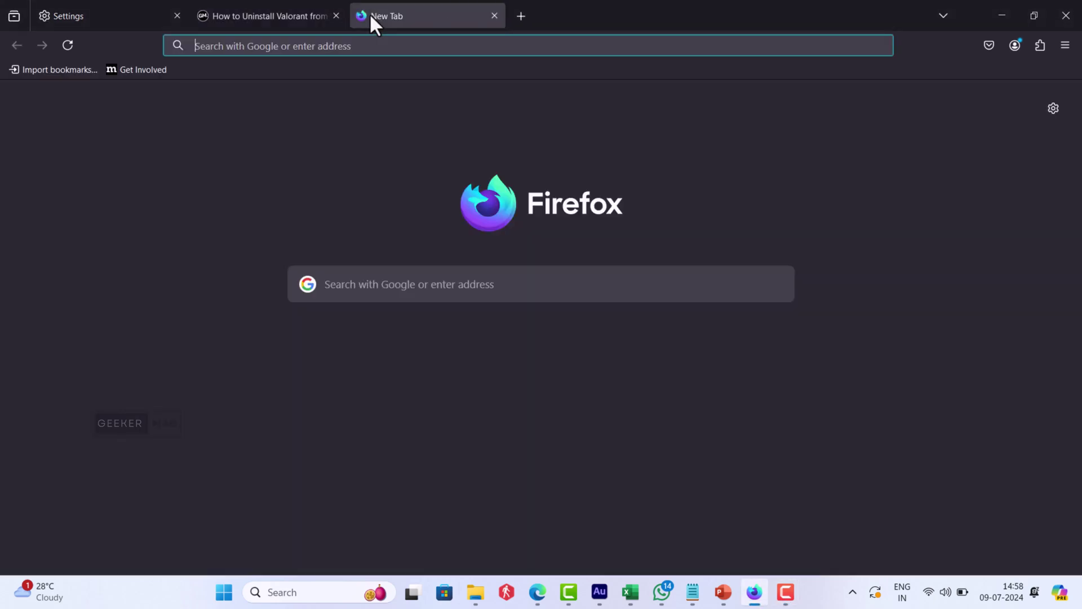
right_click(118, 48)
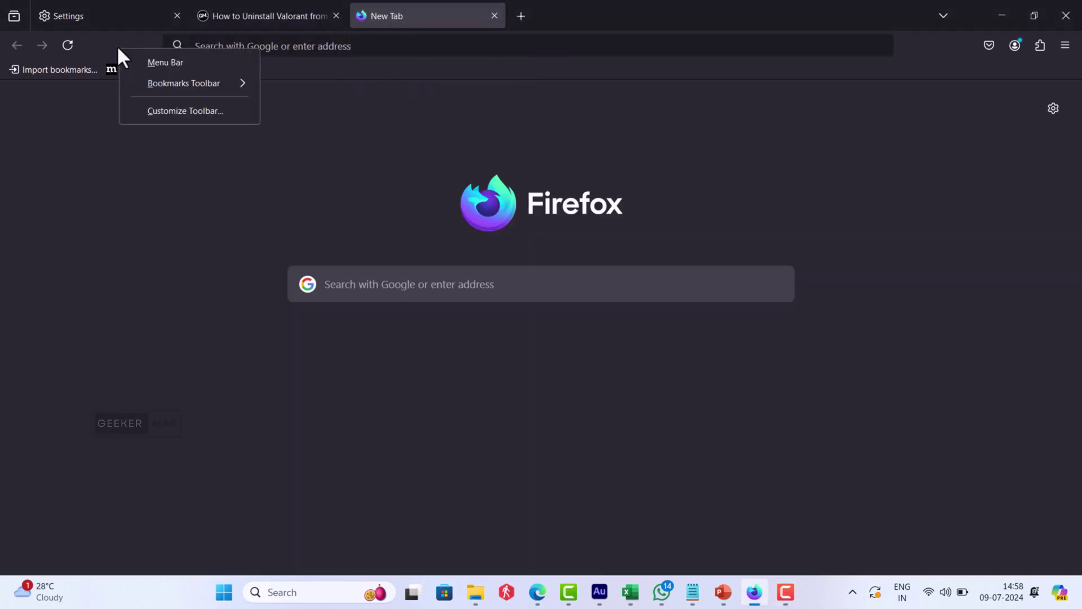
left_click(139, 119)
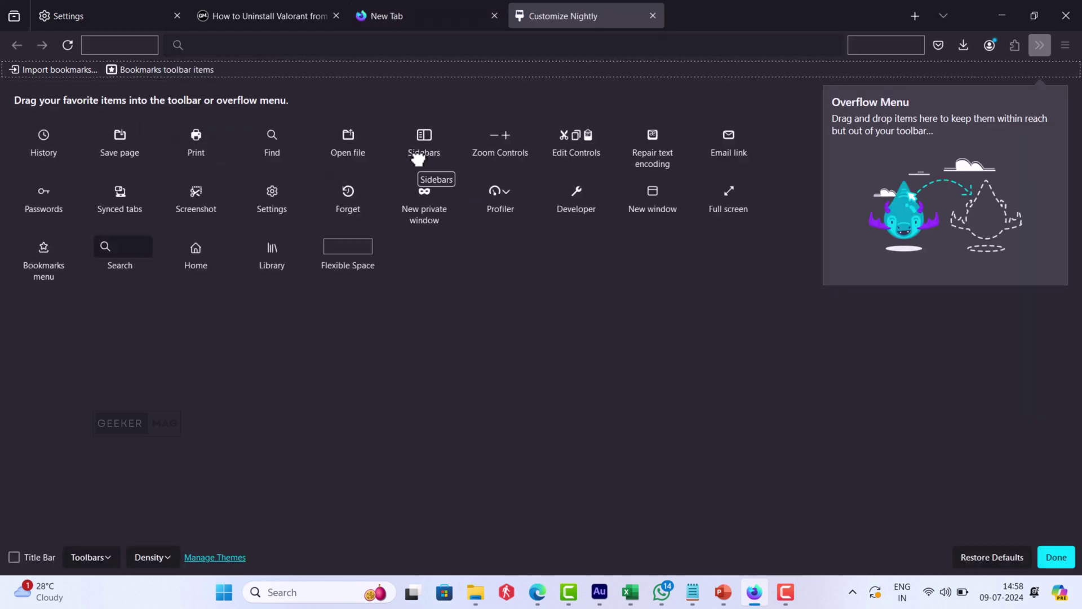
left_click_drag(418, 160, 948, 50)
left_click(1056, 559)
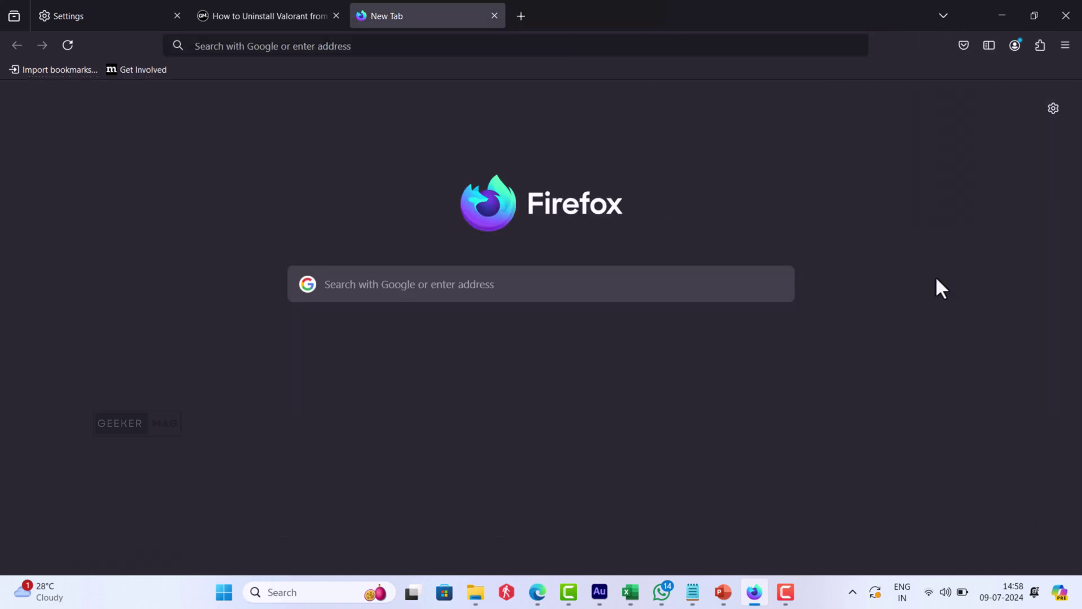
left_click(989, 46)
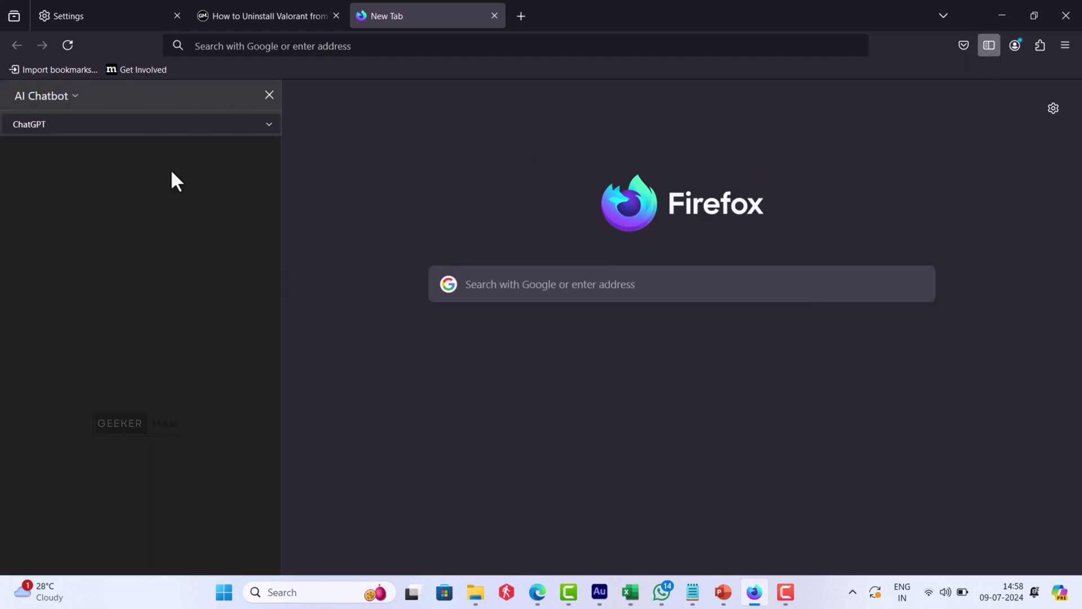